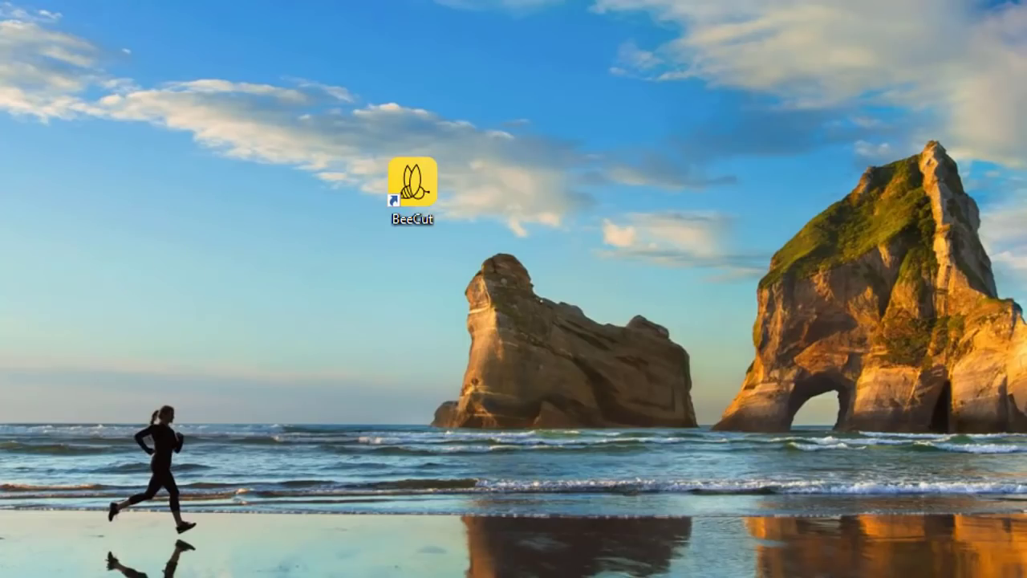
Step: Launch BeeCut and start a new project in the 16:9 (Grand écran) format
double_click(404, 175)
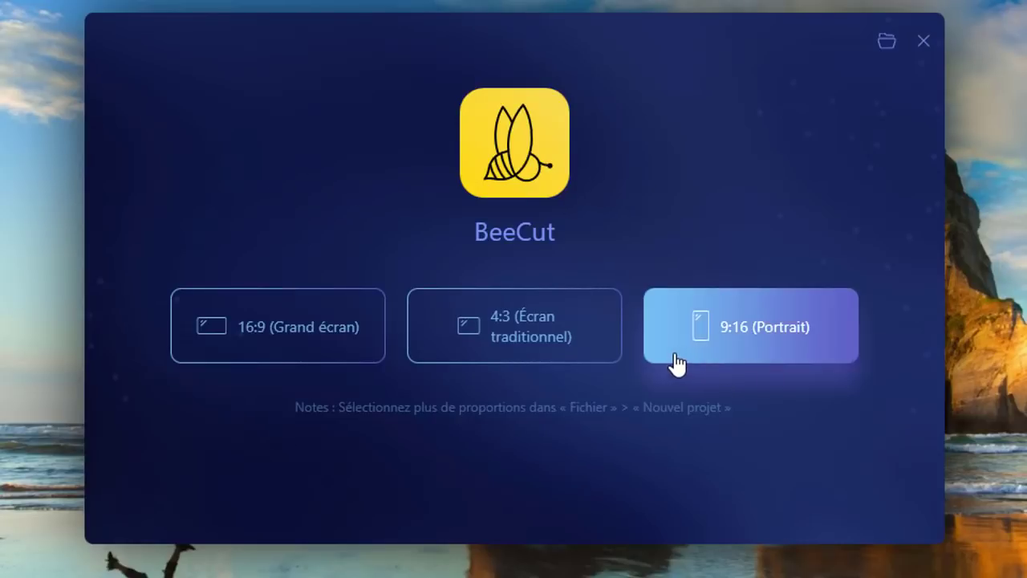
click(290, 366)
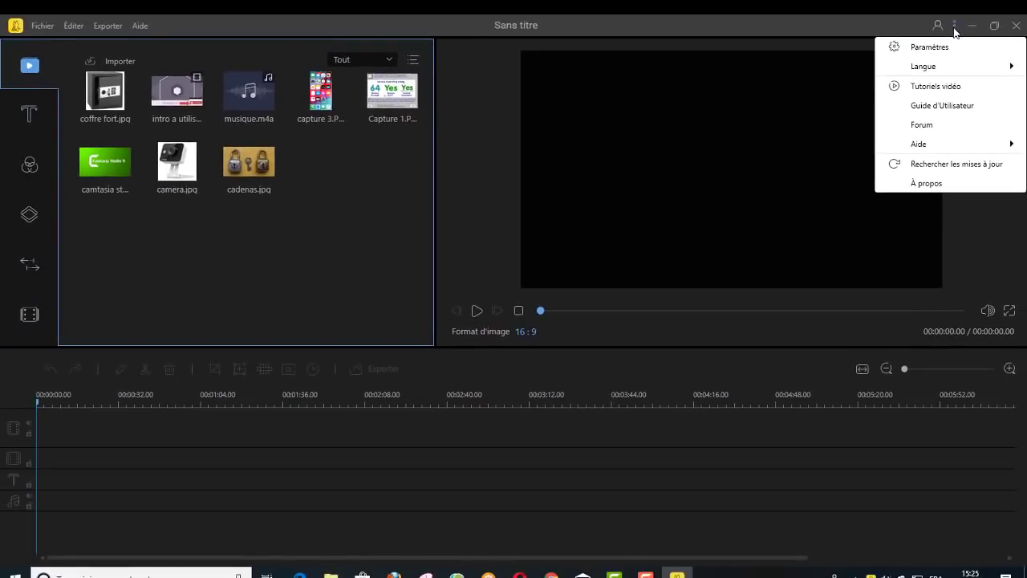
mouse_move(963, 81)
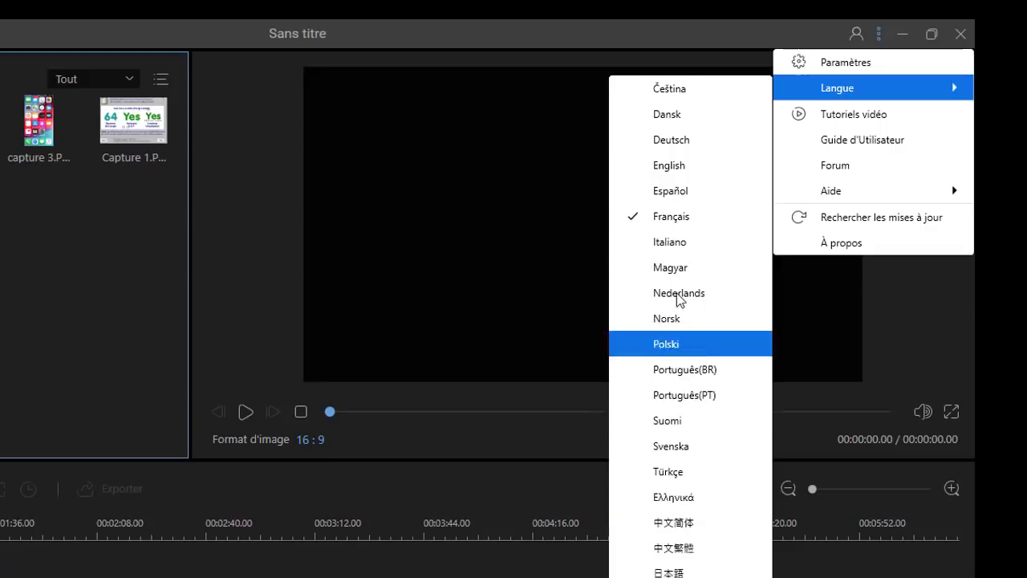
click(824, 71)
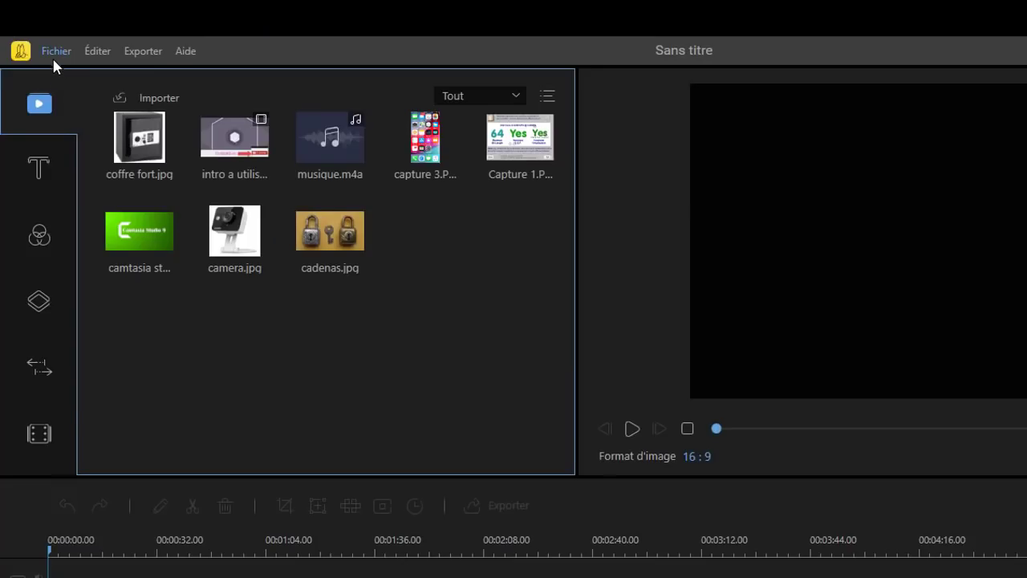
click(54, 51)
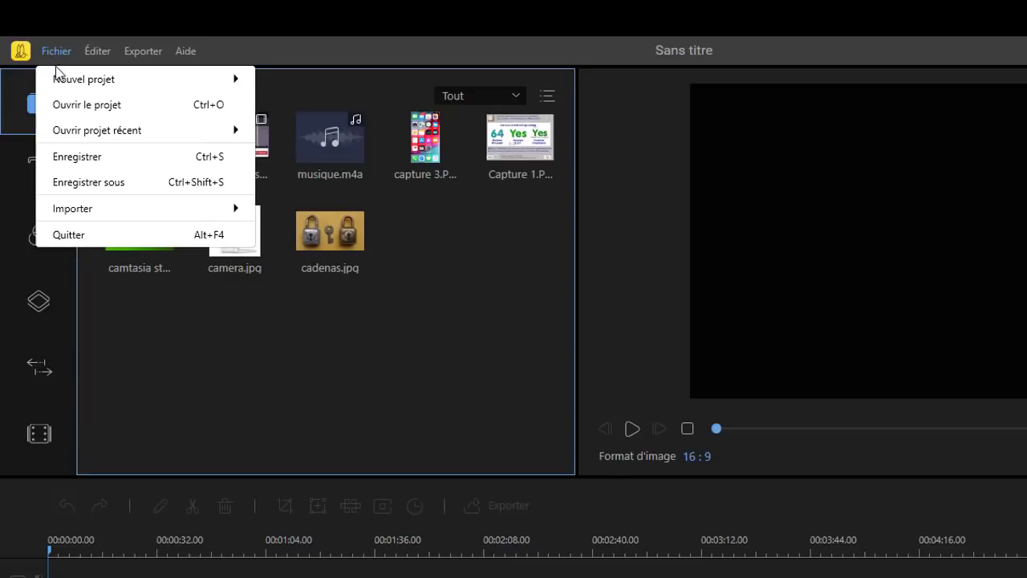
mouse_move(56, 74)
mouse_move(119, 140)
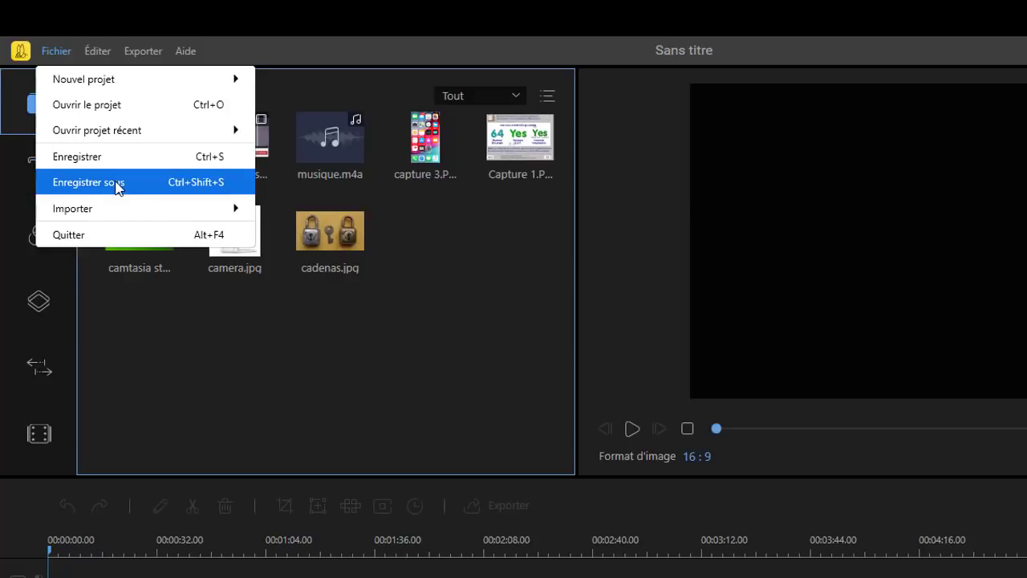
mouse_move(83, 209)
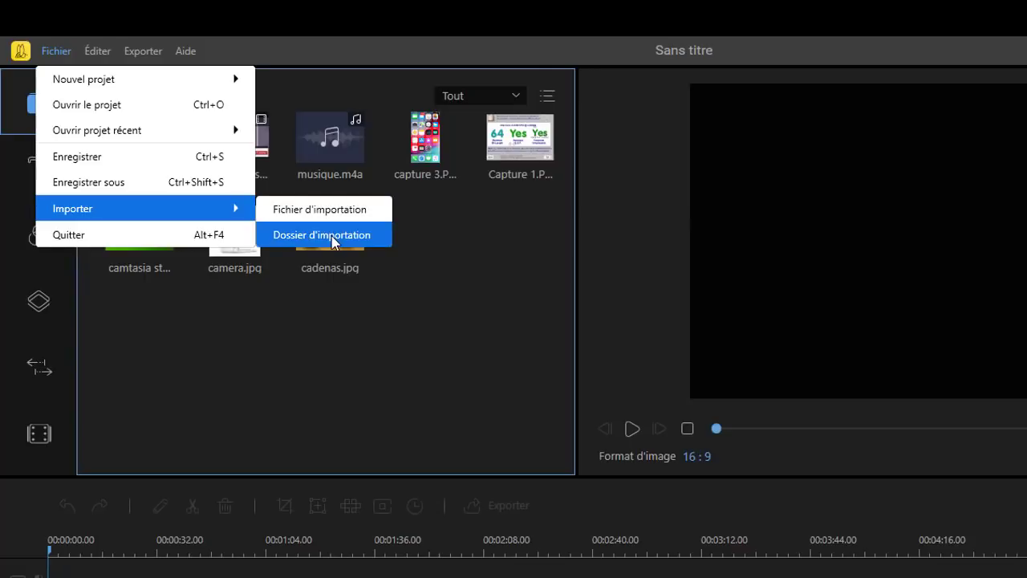
click(328, 214)
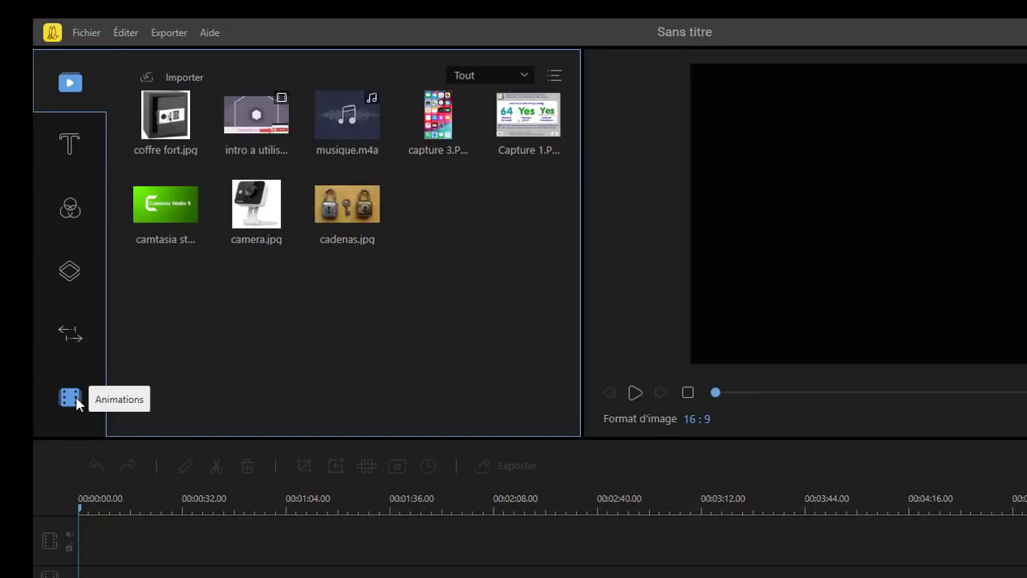
Step: Filter the media library to videos and to images, and reset the filter to show all media
click(523, 77)
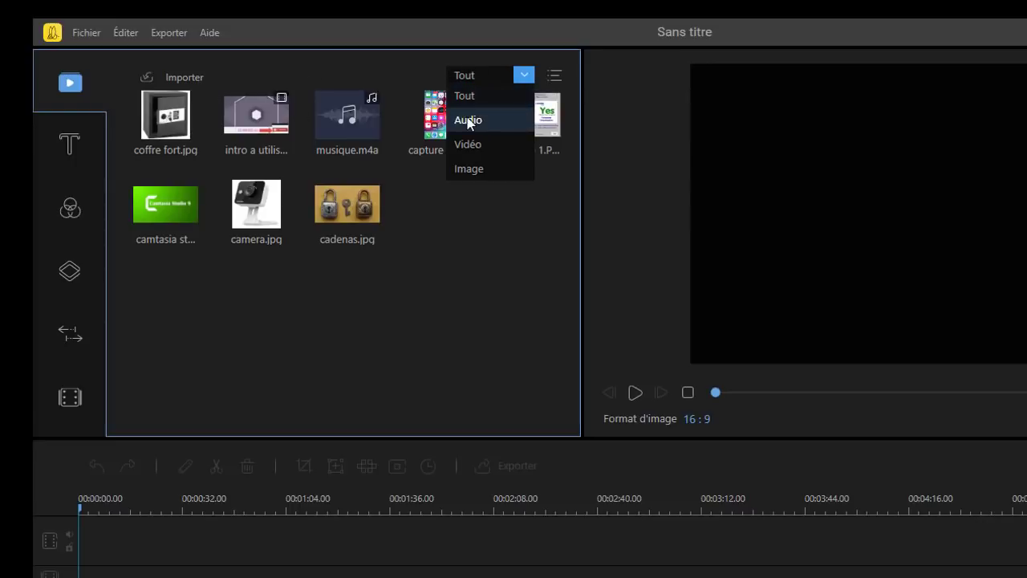
click(466, 146)
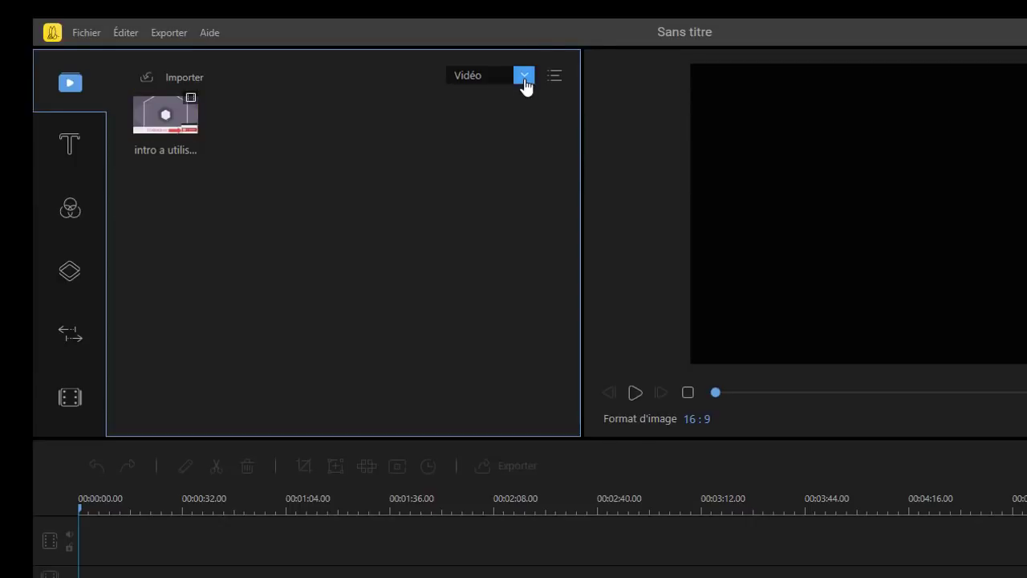
click(524, 80)
click(472, 168)
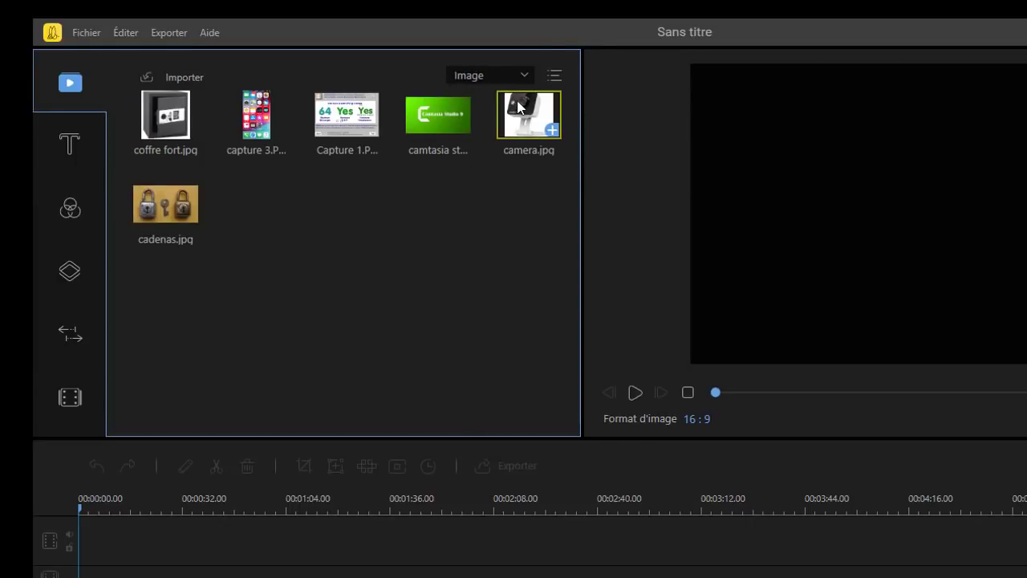
click(525, 77)
click(467, 94)
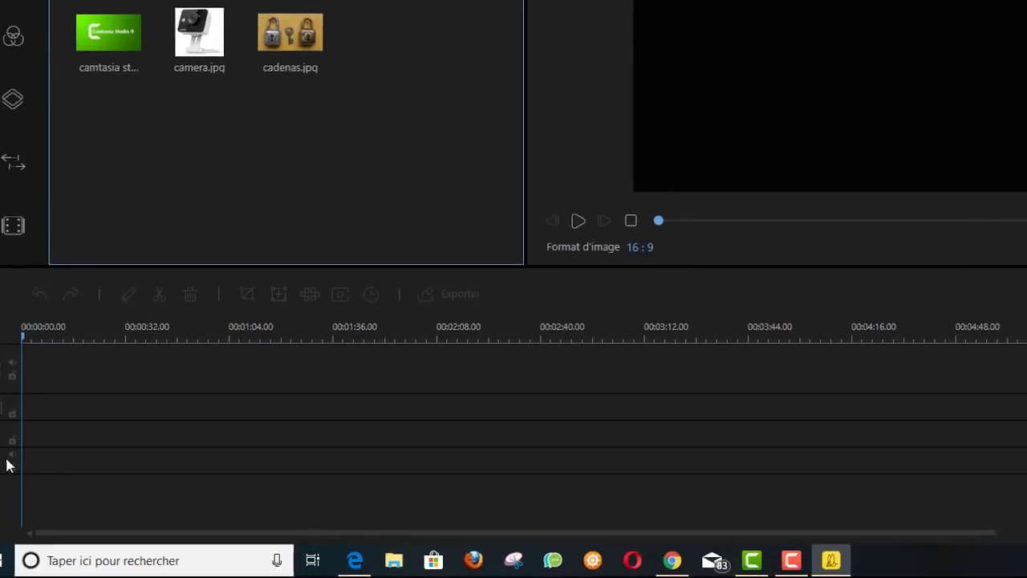
mouse_move(839, 278)
mouse_down()
mouse_move(866, 277)
mouse_move(843, 281)
mouse_up()
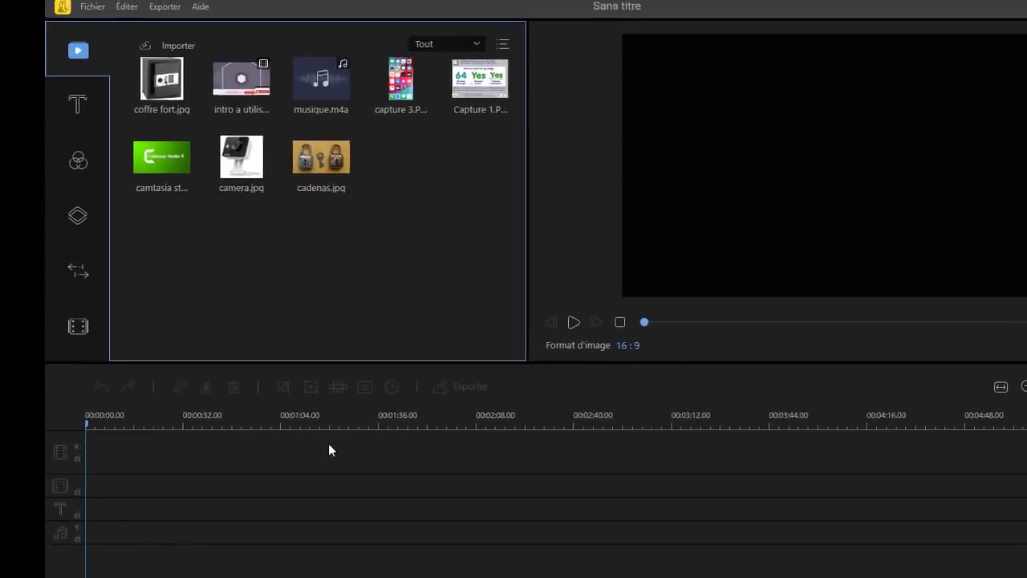
mouse_move(1026, 326)
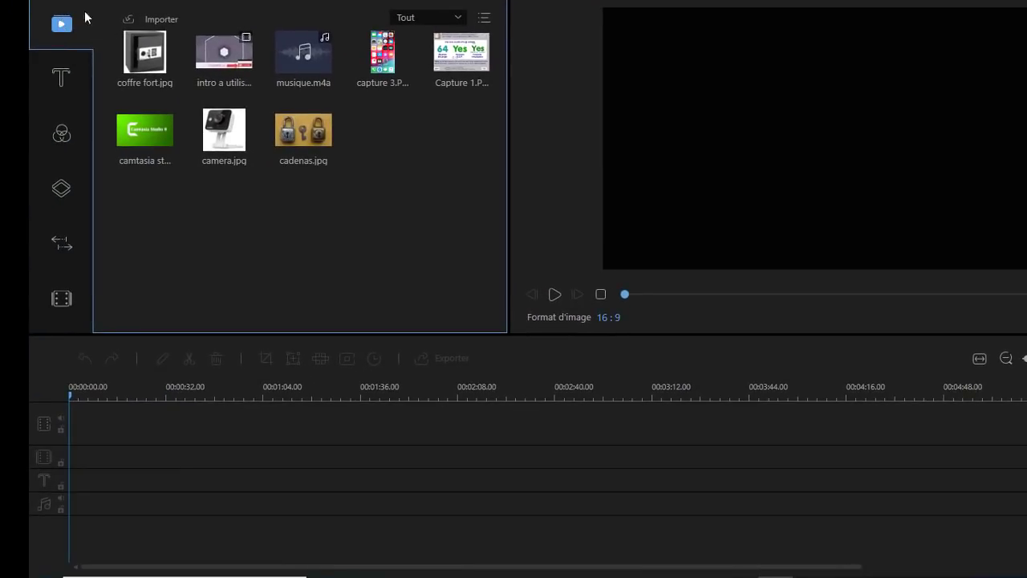
Step: Import the "facebook messenger" picture from the Images folder into the media library
click(85, 12)
mouse_move(165, 114)
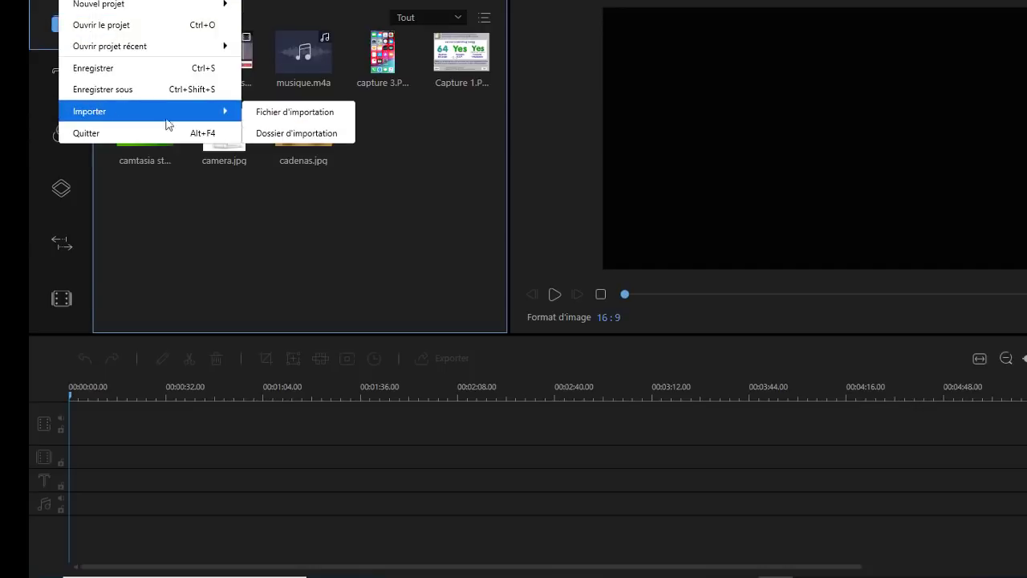
click(303, 117)
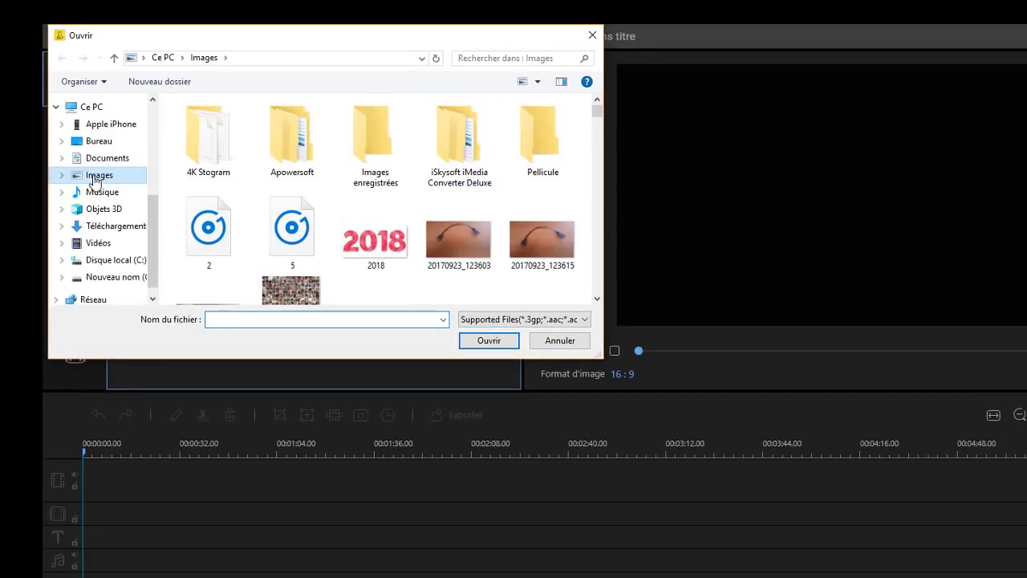
scroll(441, 148, down, 5)
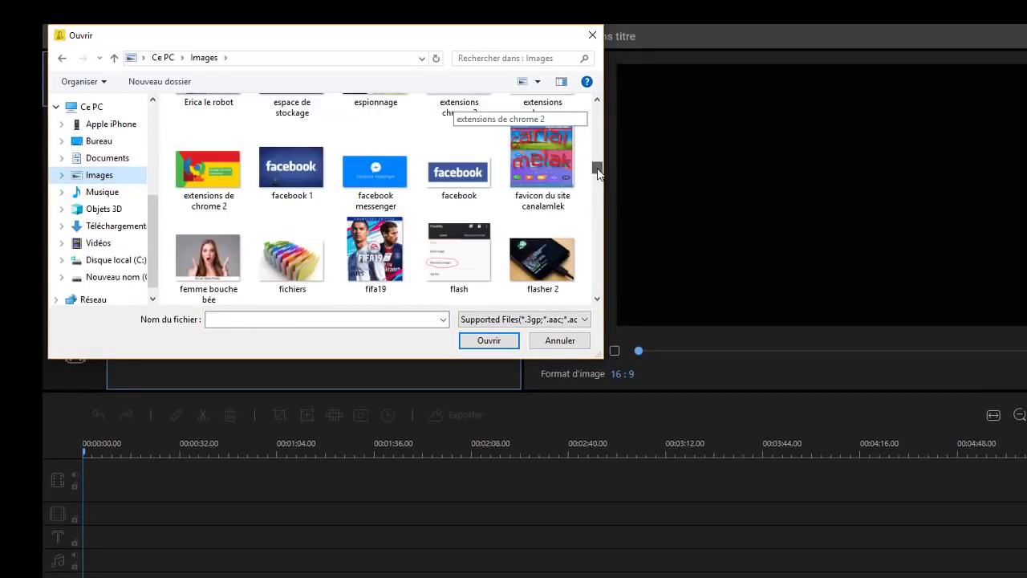
click(386, 170)
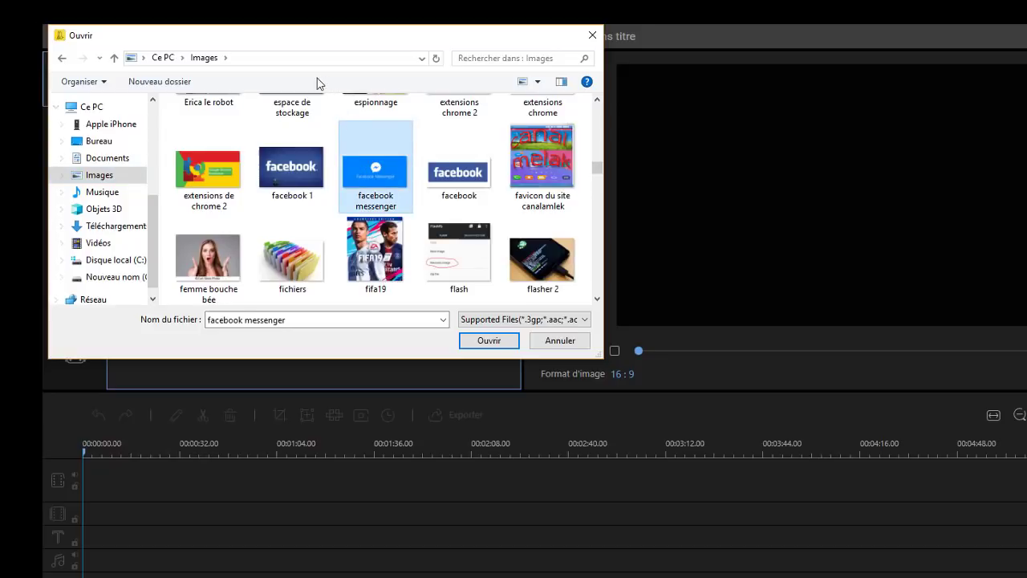
click(489, 340)
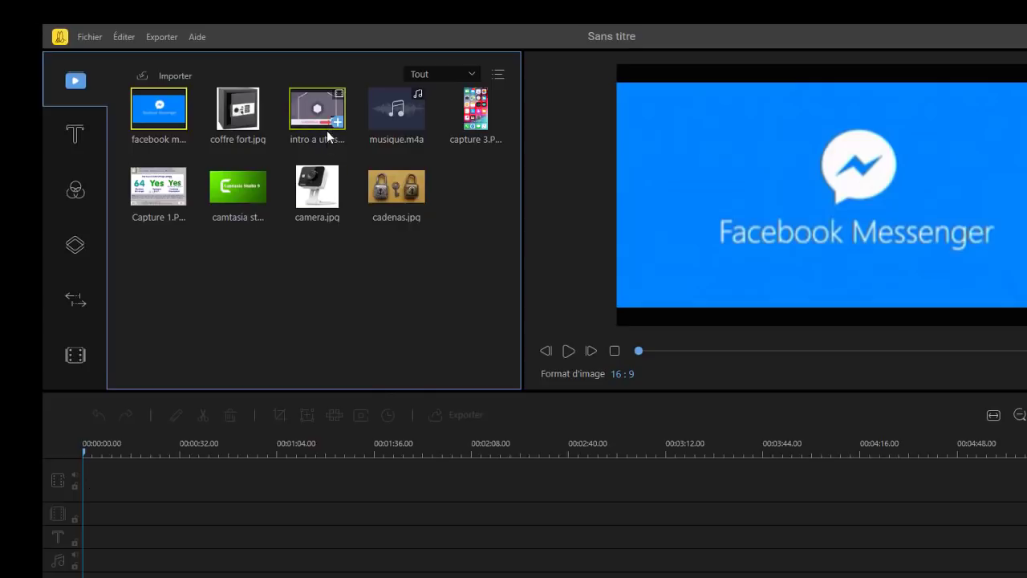
Step: Add the intro video from the media library to the start of the main video track
drag(326, 110, 87, 474)
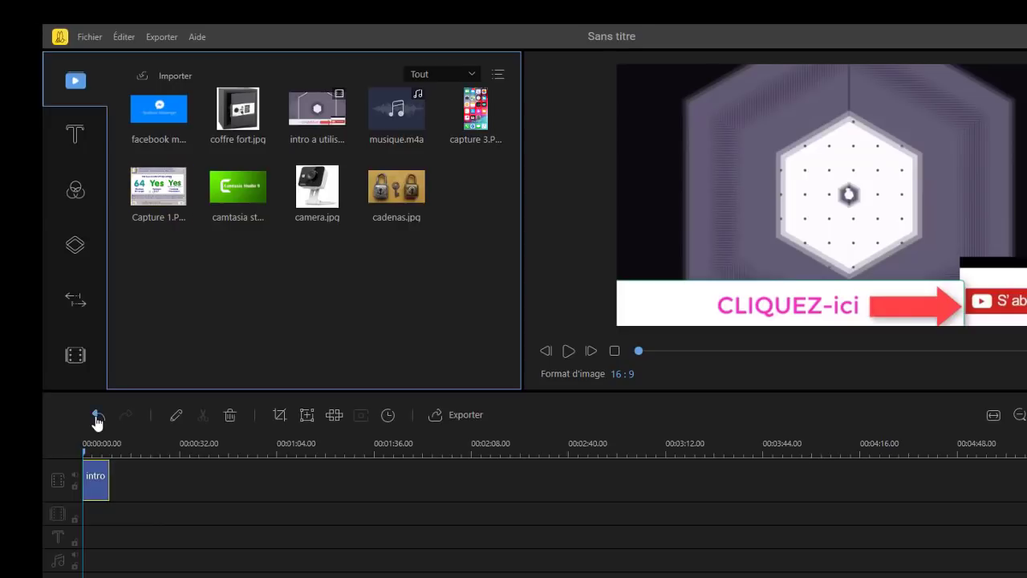
click(96, 419)
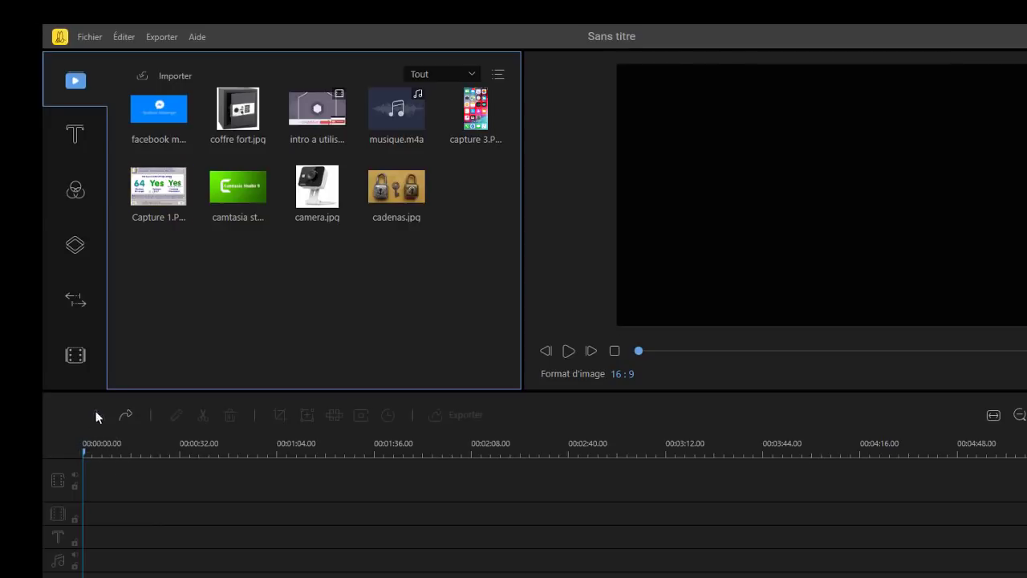
right_click(308, 94)
click(346, 107)
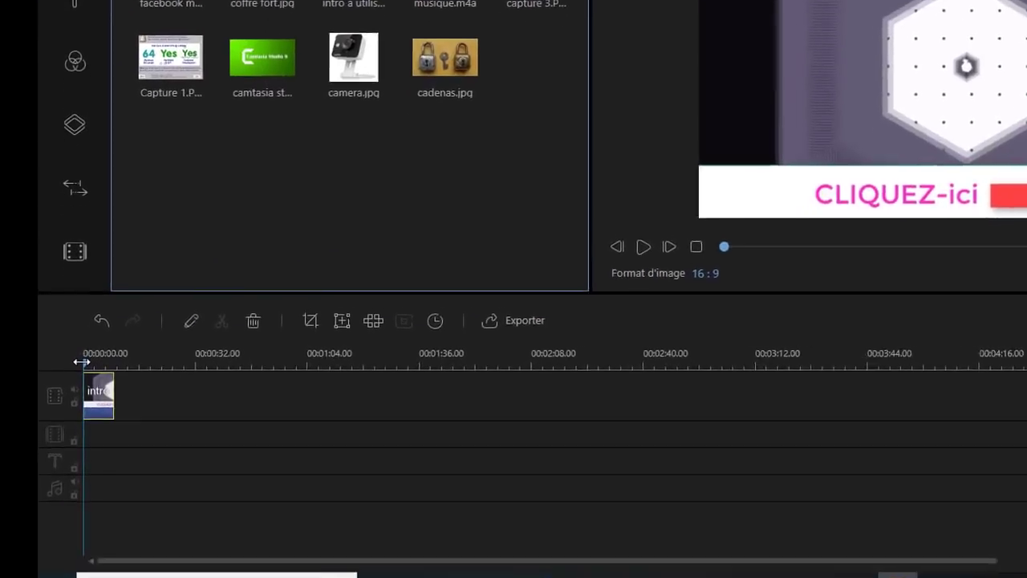
Step: Place the playhead at the end of the intro clip and add the camtasia studio 9 image to the project there
click(109, 362)
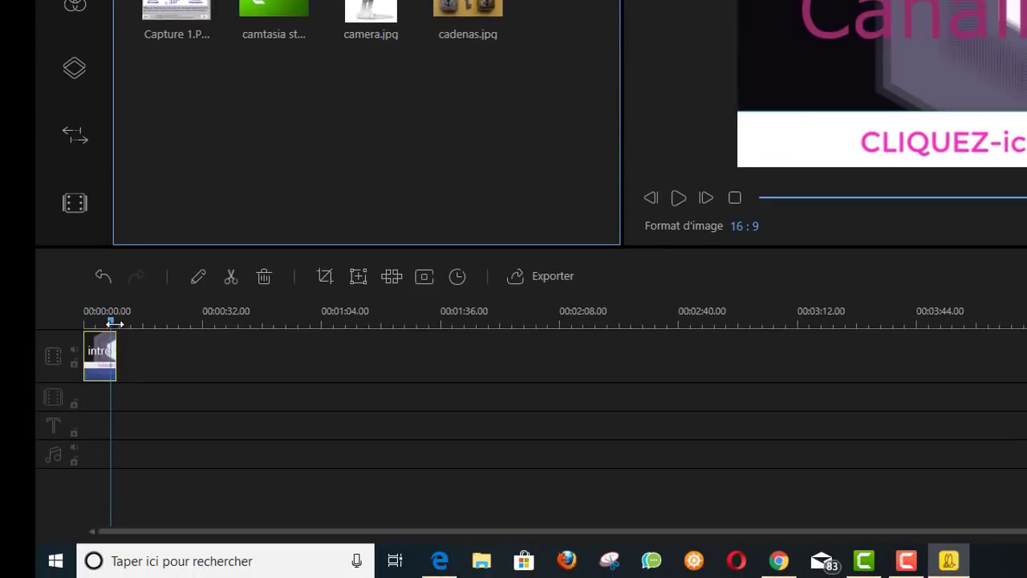
drag(115, 323, 121, 322)
click(126, 324)
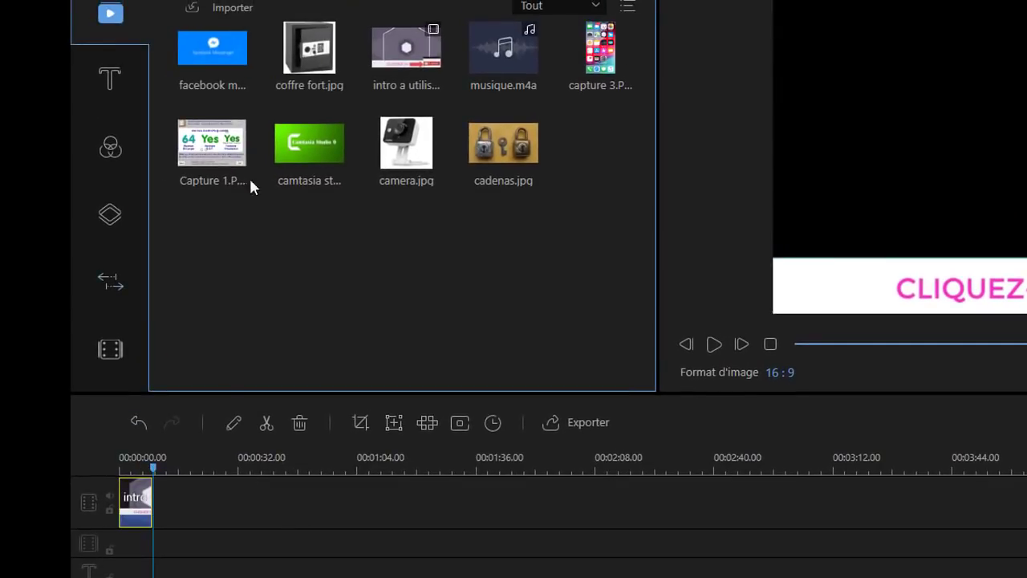
right_click(315, 152)
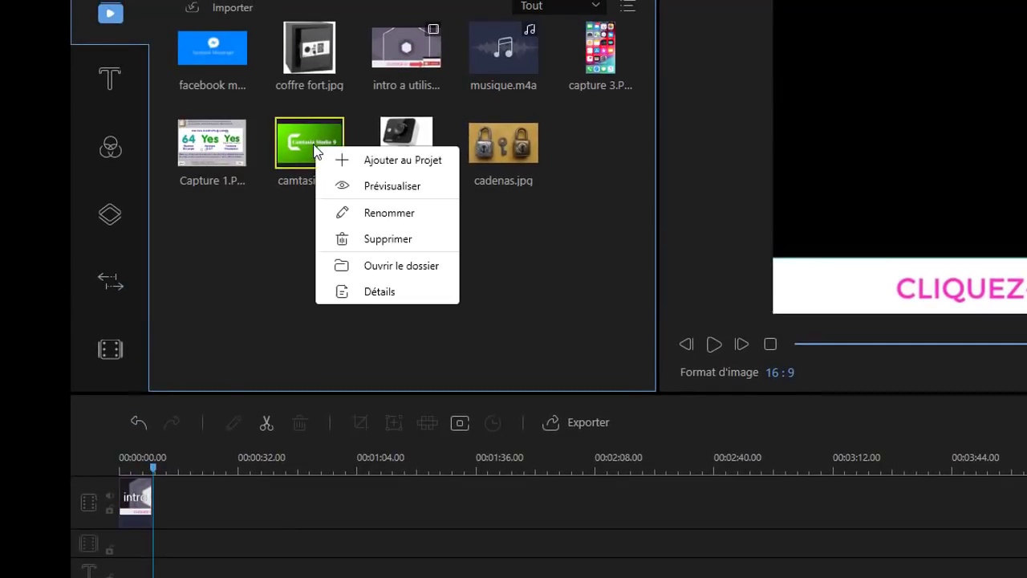
click(399, 162)
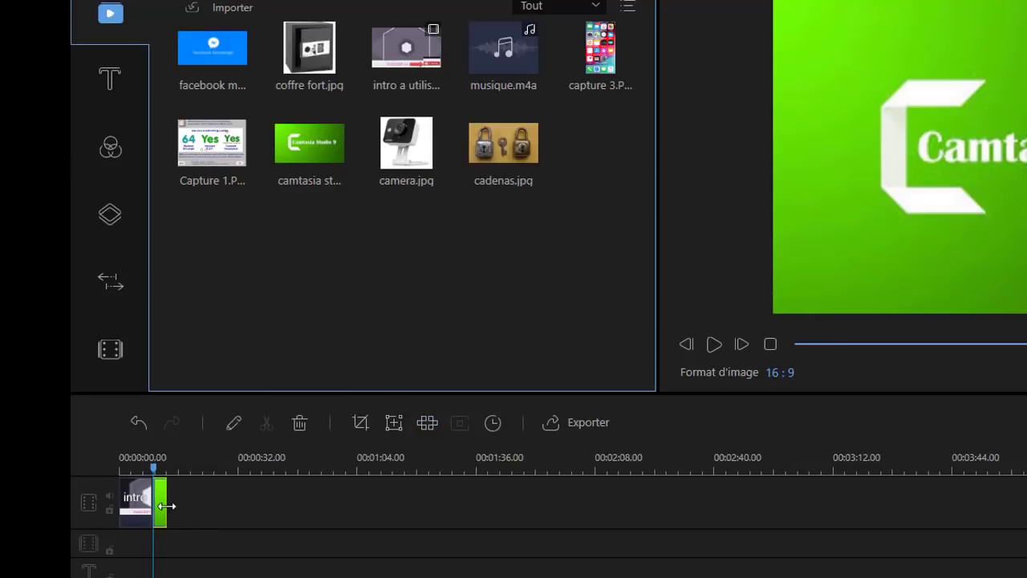
Step: Lengthen the camtasia studio 9 image clip on the timeline to a duration of 00:01:04.00
drag(166, 505, 262, 505)
click(151, 427)
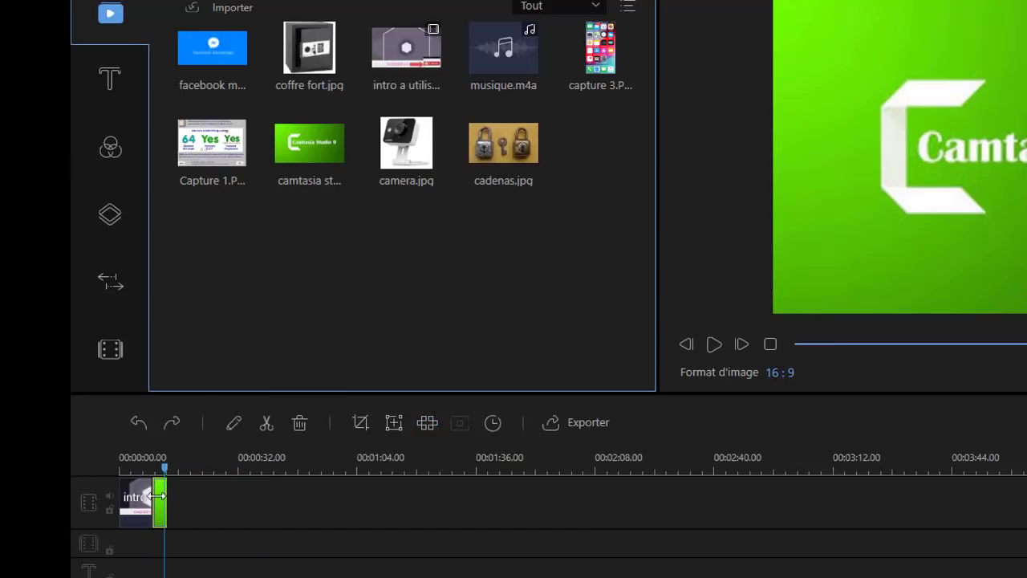
click(494, 425)
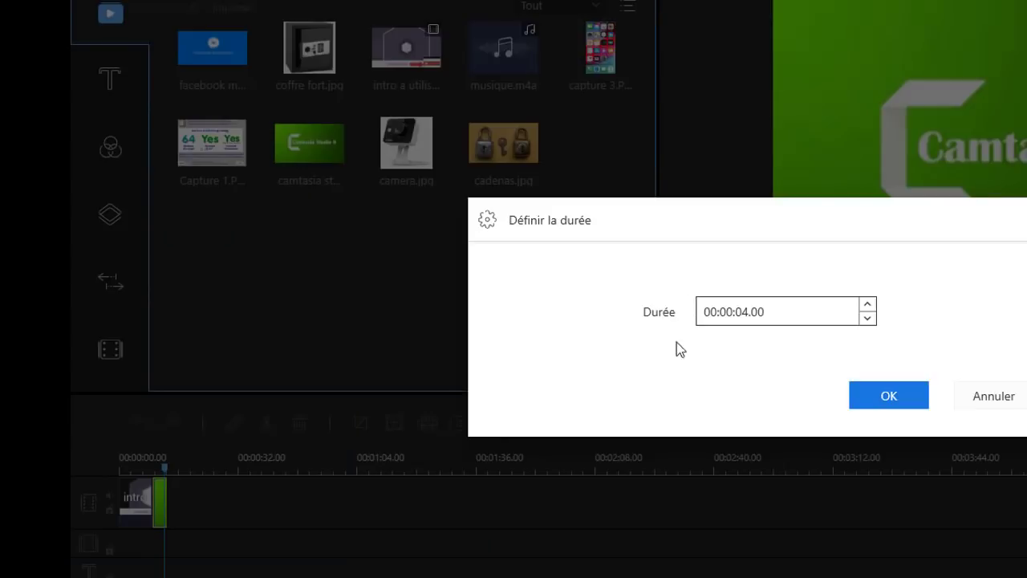
click(736, 311)
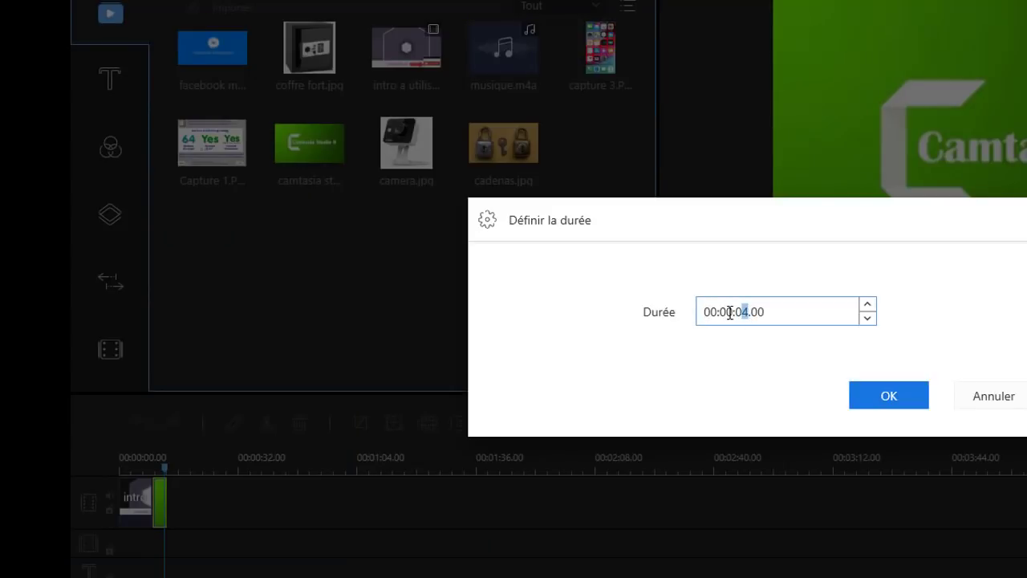
click(731, 312)
text(1)
click(892, 394)
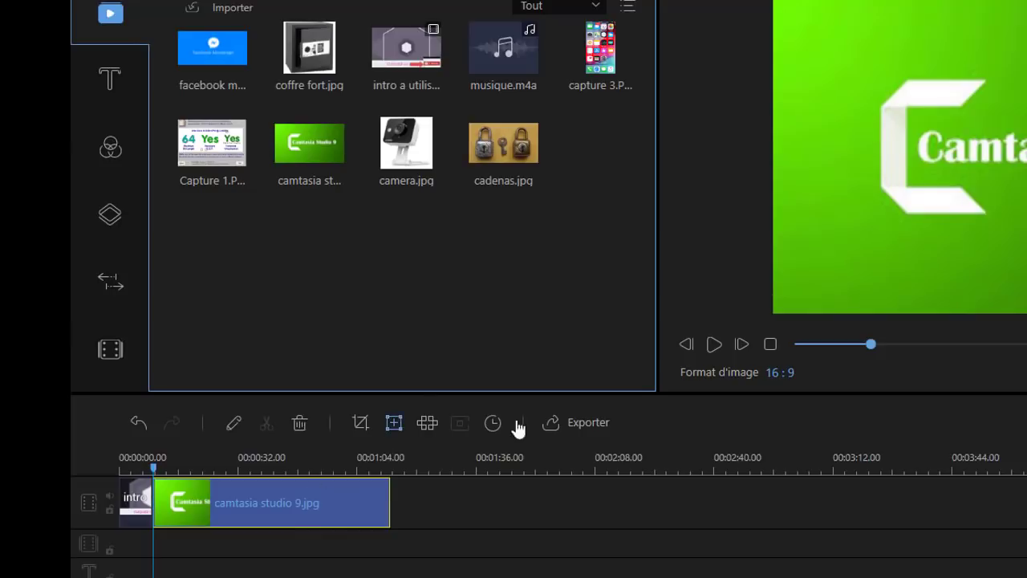
Step: Preview the sequence from the beginning and scrub the playhead into the camtasia studio 9 clip
click(147, 465)
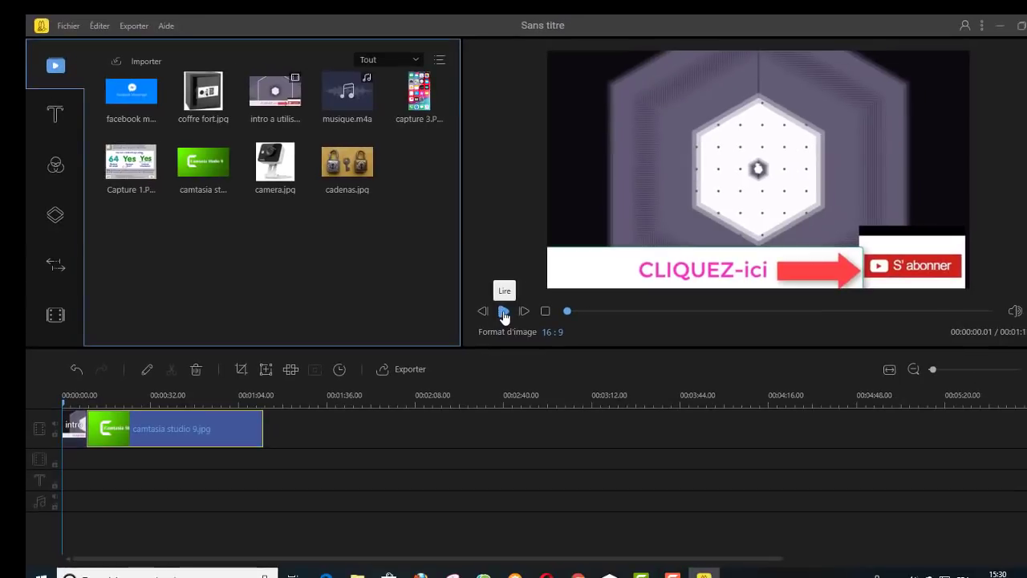
click(714, 347)
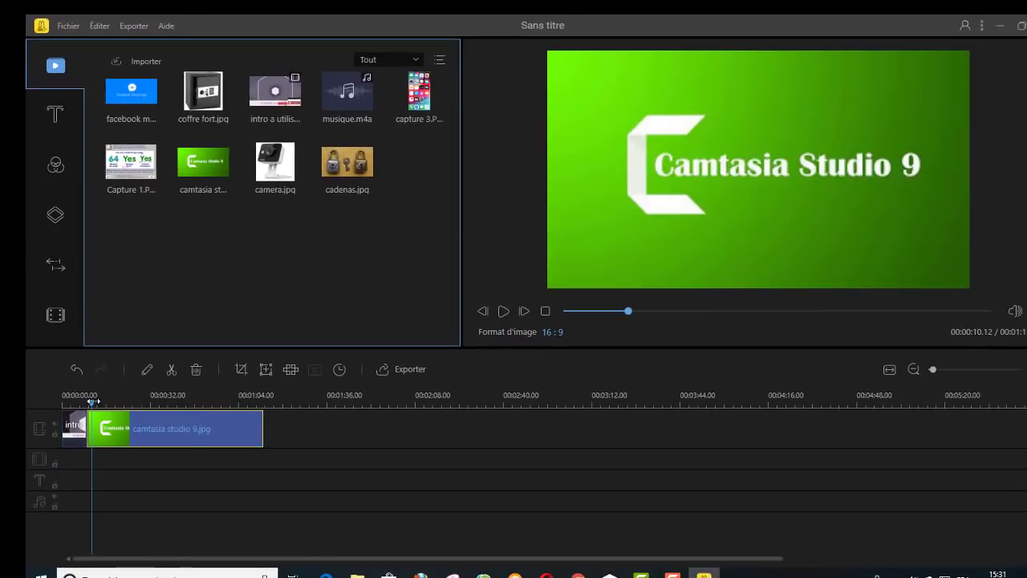
drag(92, 401, 127, 402)
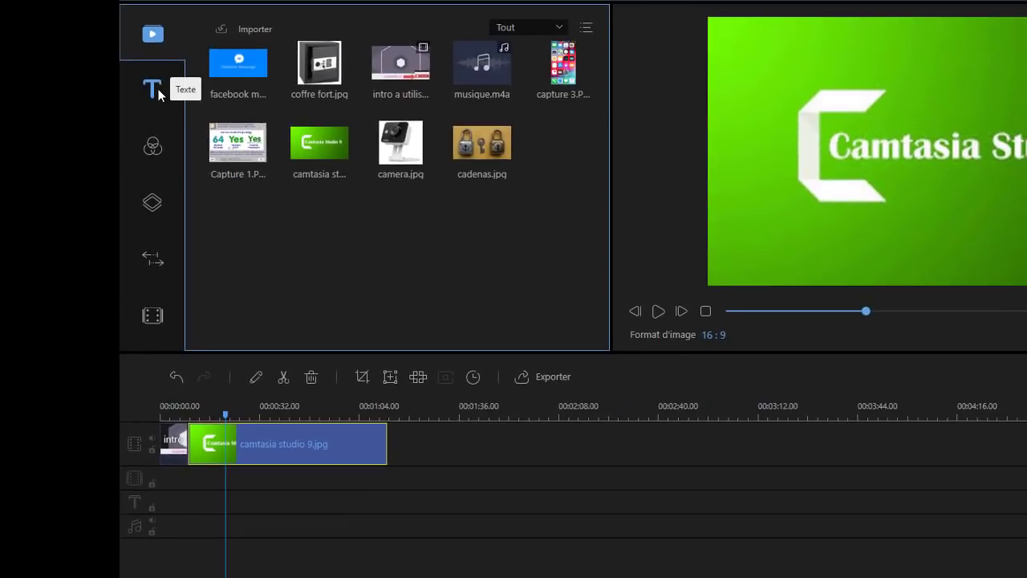
Step: Add the white text template to the project at the playhead and select its text clip on the timeline
click(153, 87)
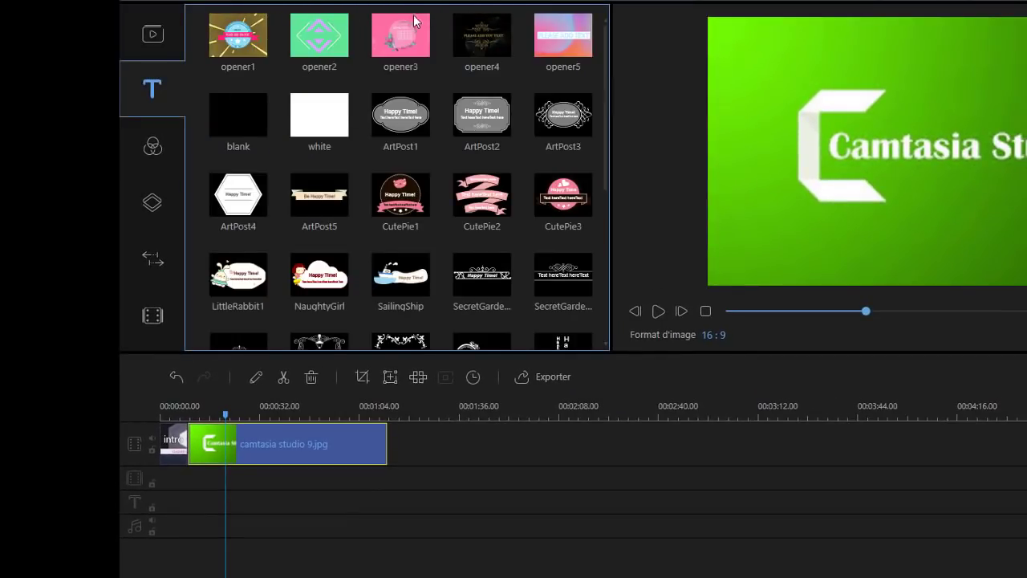
click(315, 121)
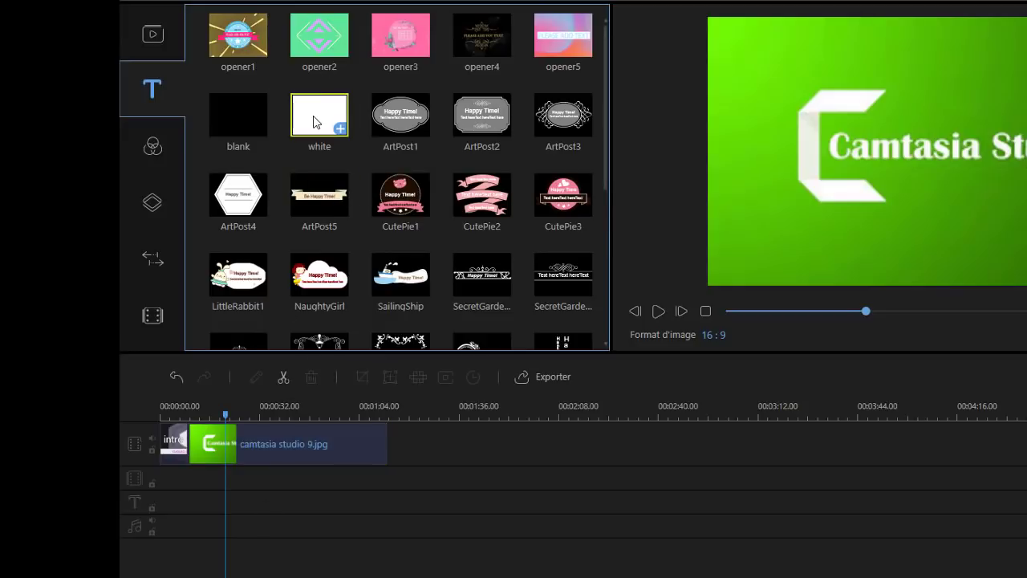
right_click(314, 121)
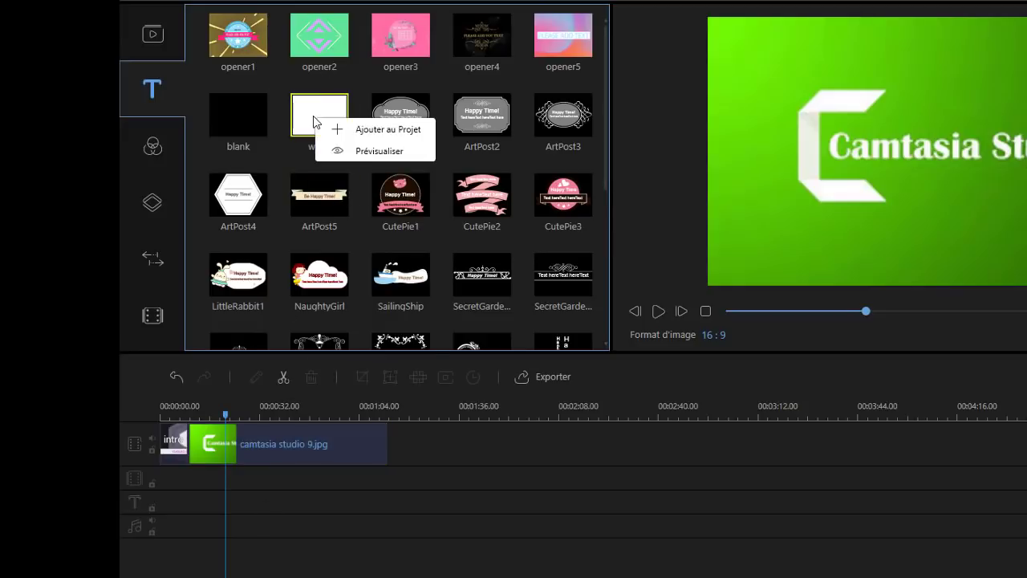
click(372, 131)
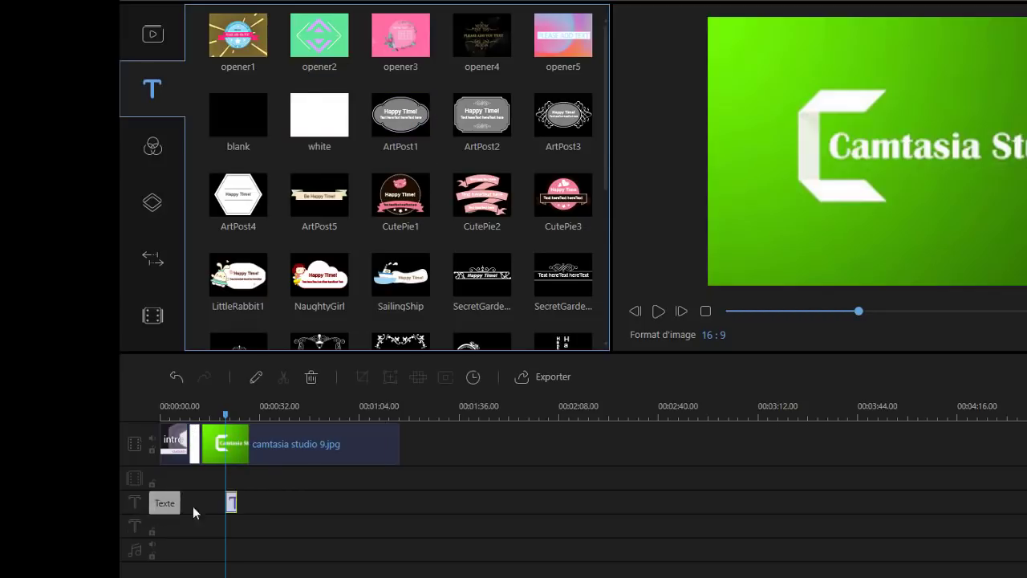
click(235, 506)
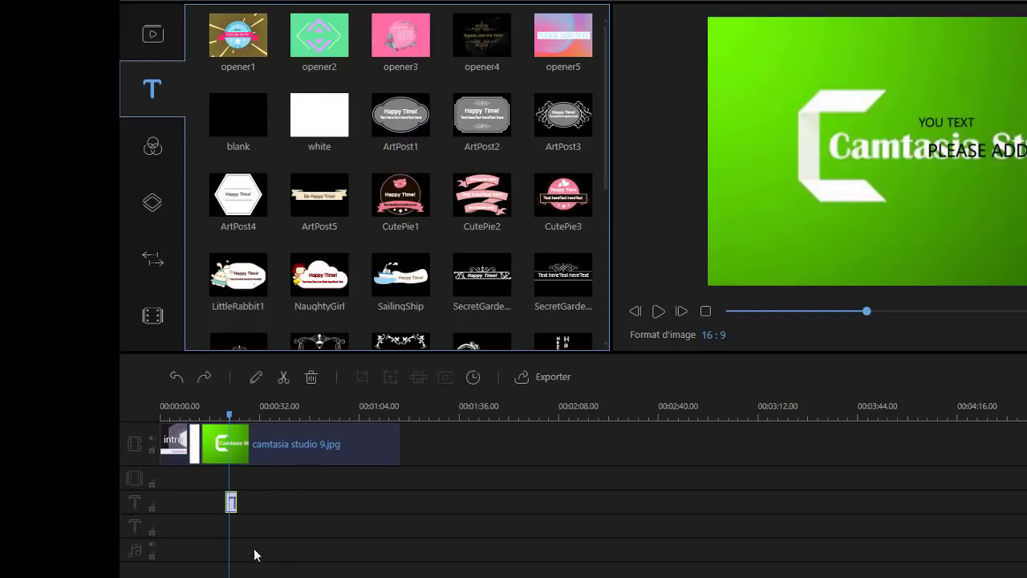
Step: Open the new text clip for editing and replace its "YOU TEXT" line with "canalmelak"
double_click(232, 504)
double_click(966, 120)
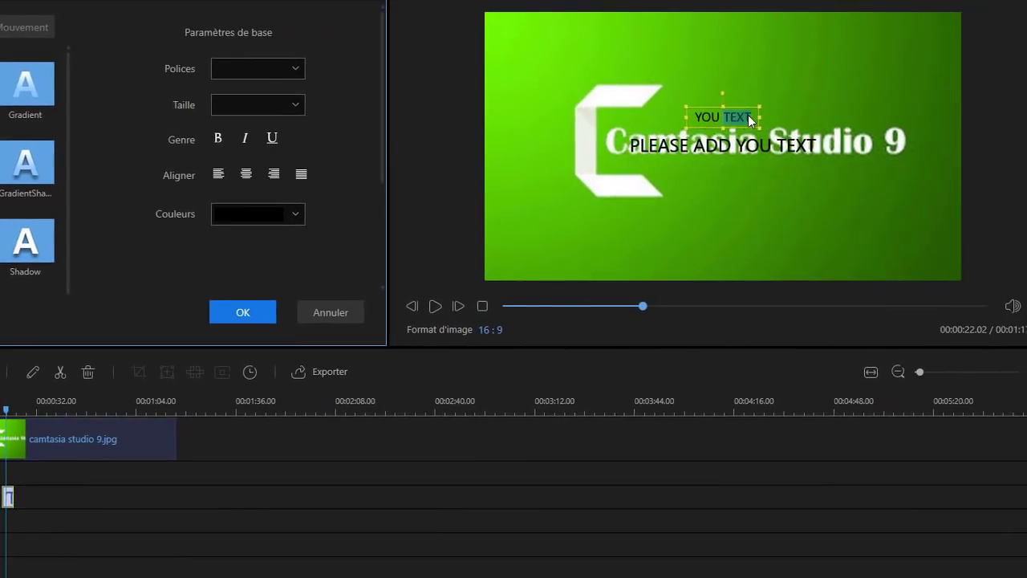
key(BackSpace)
key(BackSpace)
key(BackSpace)
key(BackSpace)
Step: Color the canalmelak text dark red, make it bold and set its size to 36
click(299, 215)
click(250, 296)
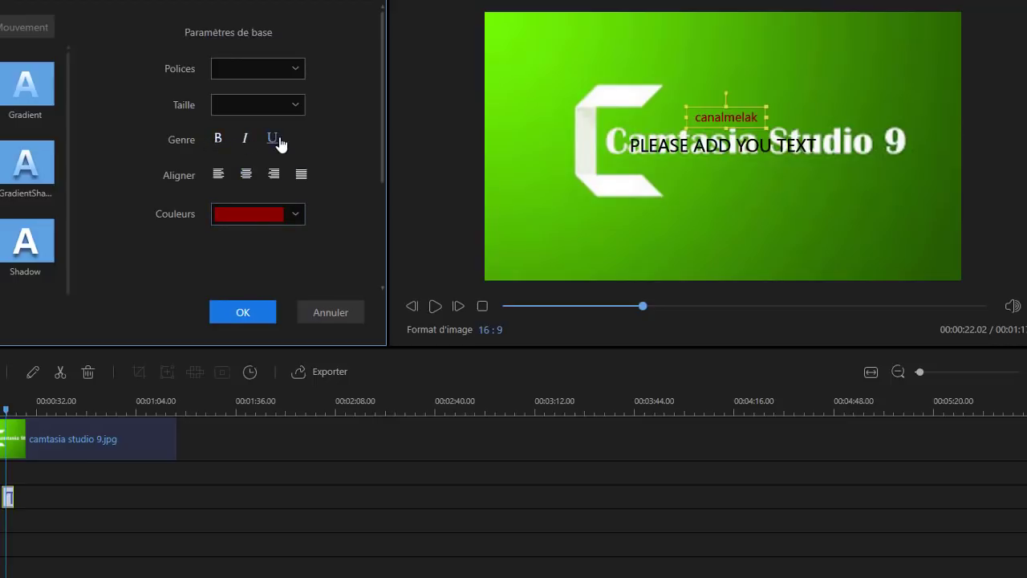
click(219, 141)
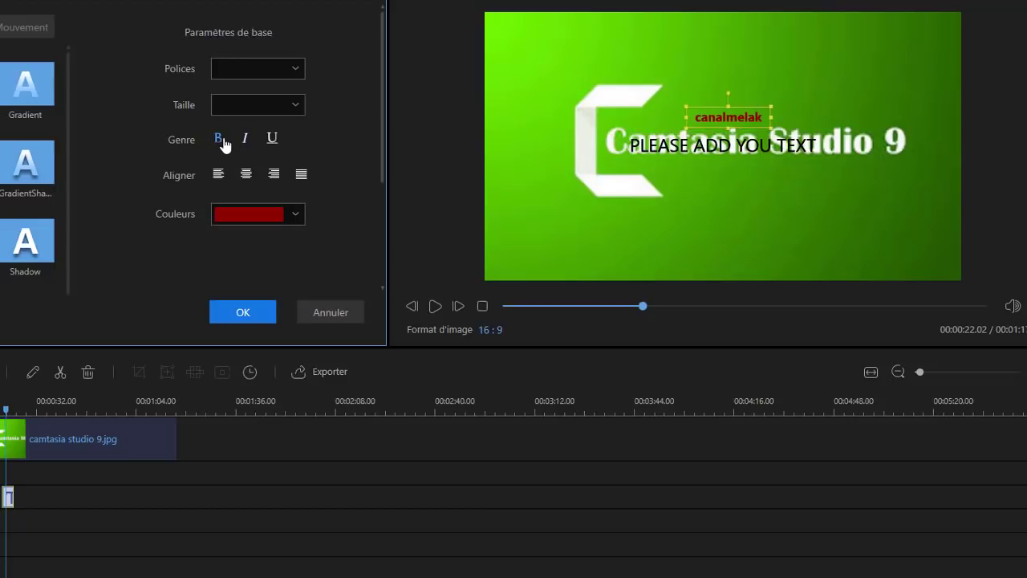
click(296, 105)
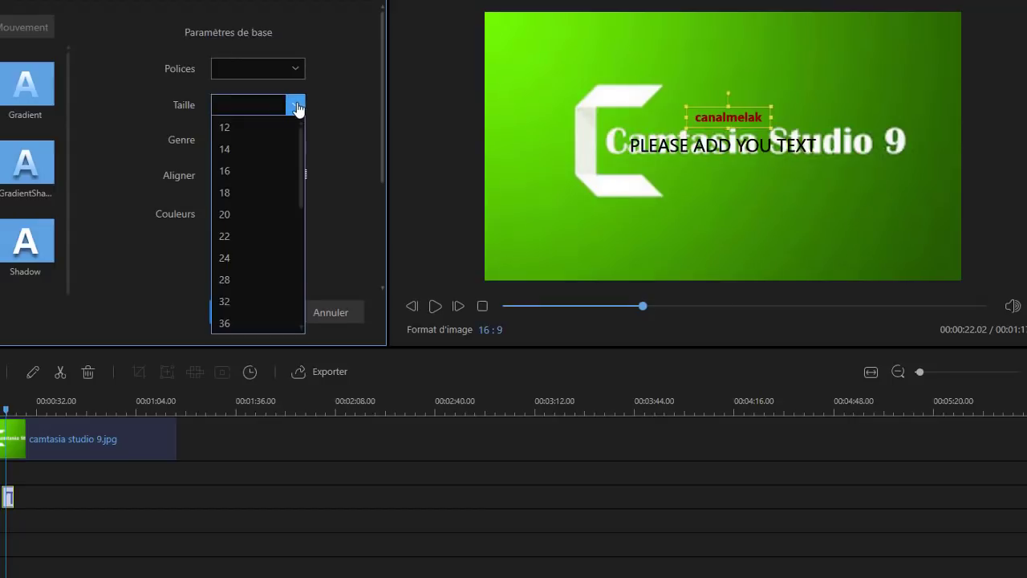
click(224, 323)
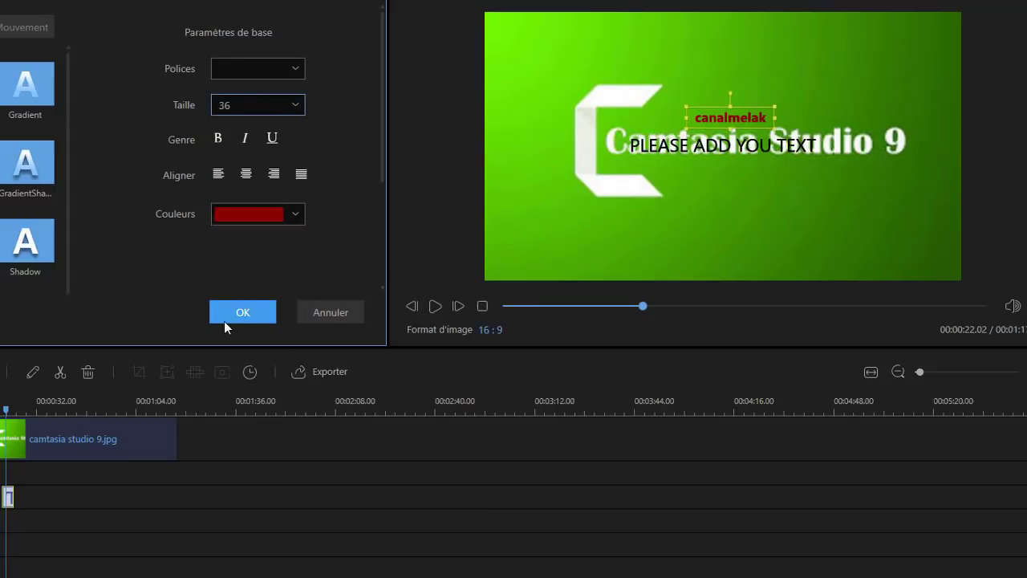
Step: Set the canalmelak text's font to Book Antiqua, apply the Invert style and confirm the text settings
click(296, 70)
click(240, 284)
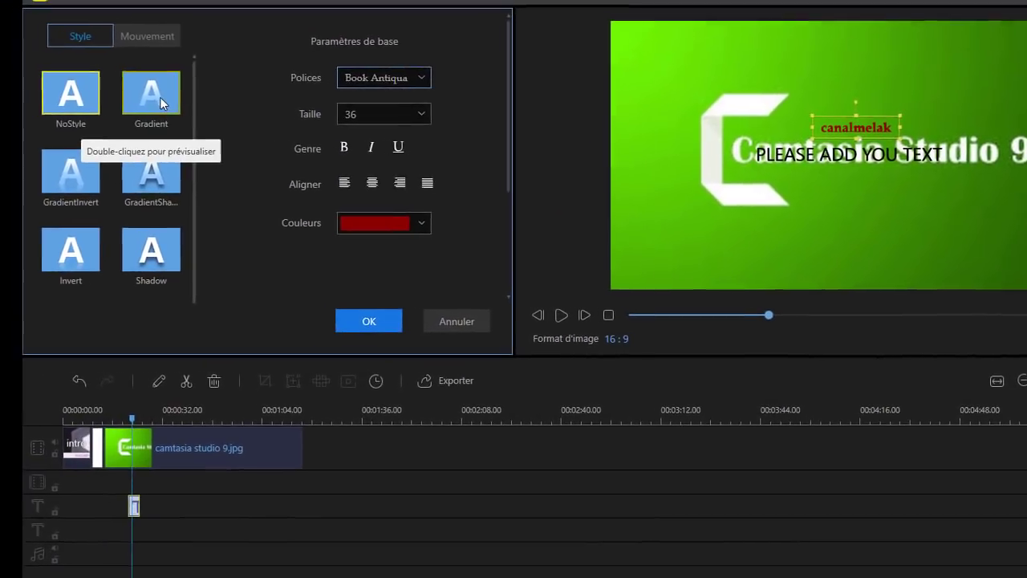
click(115, 81)
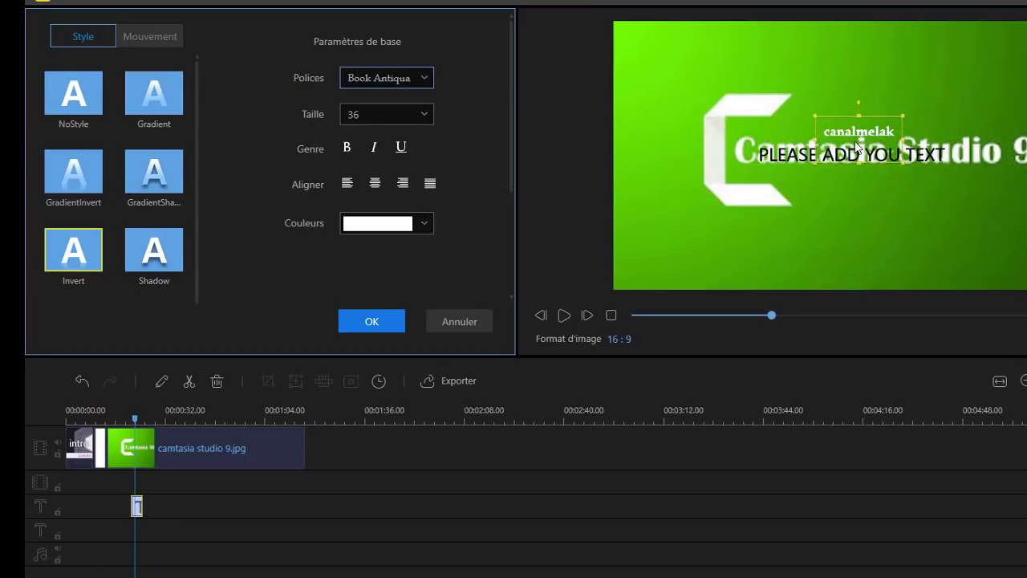
click(372, 327)
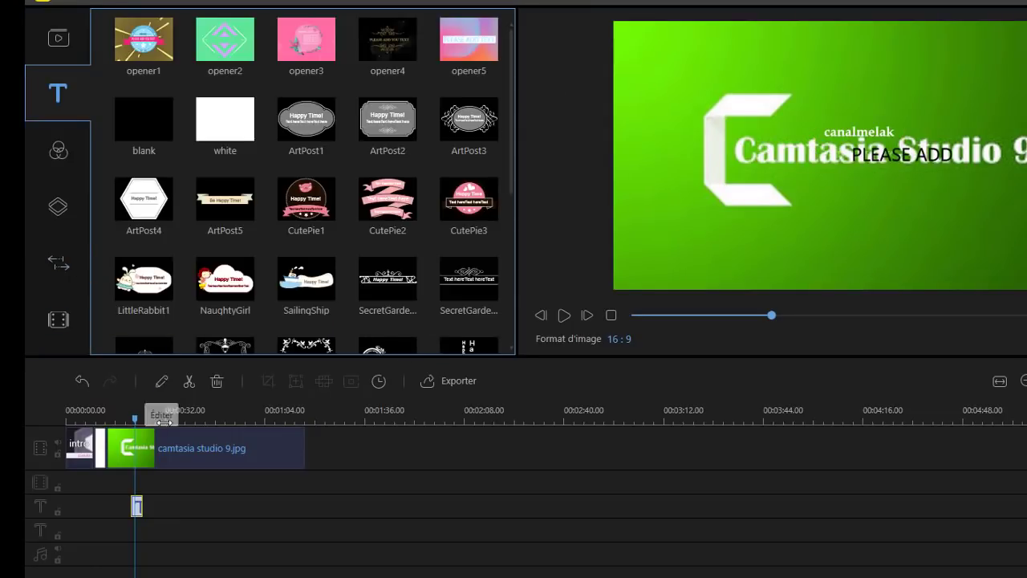
Step: Place the playhead at the end of the intro clip and add the Dissolve transition to the project there
drag(135, 417, 98, 422)
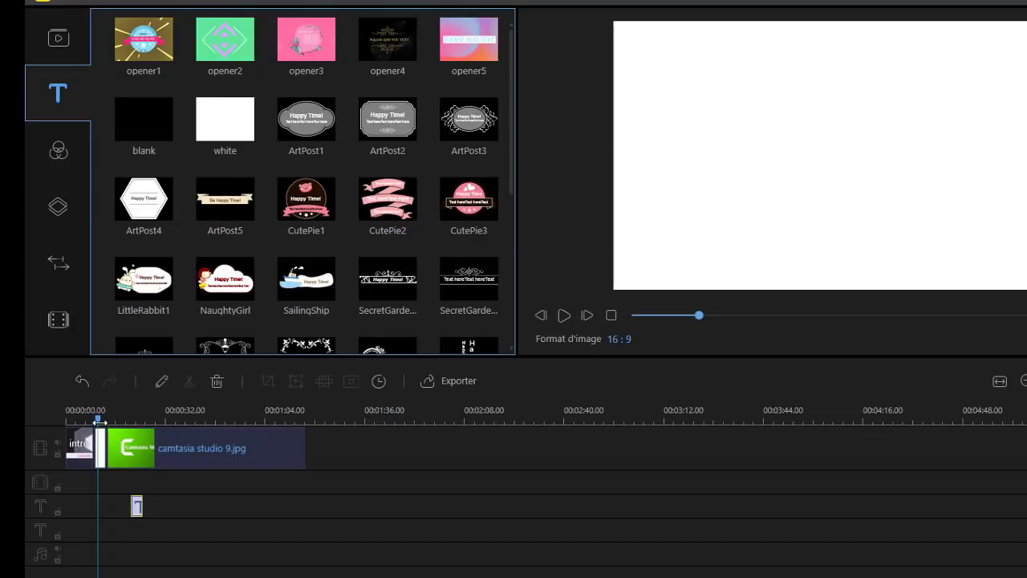
drag(98, 421, 92, 420)
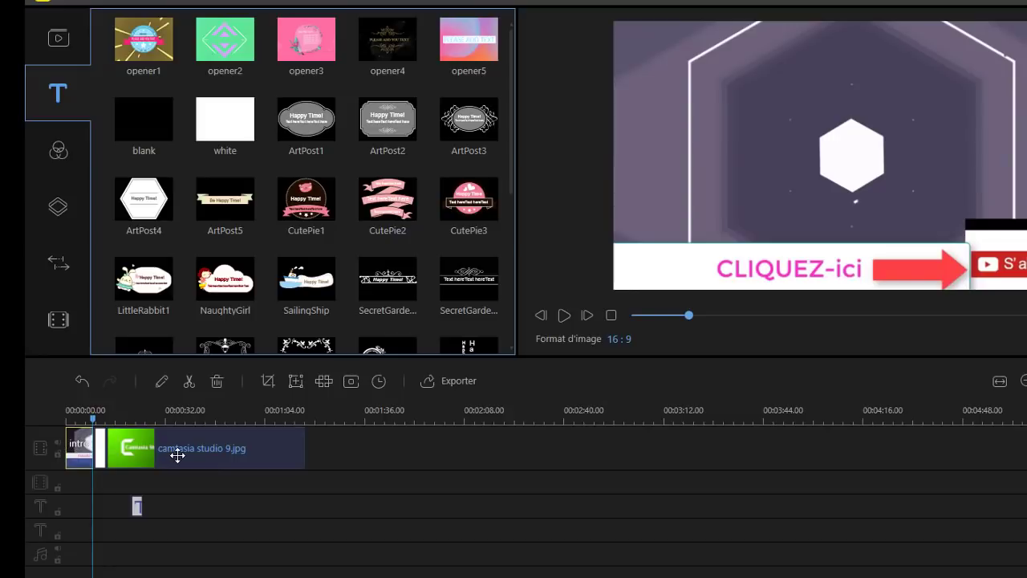
click(58, 263)
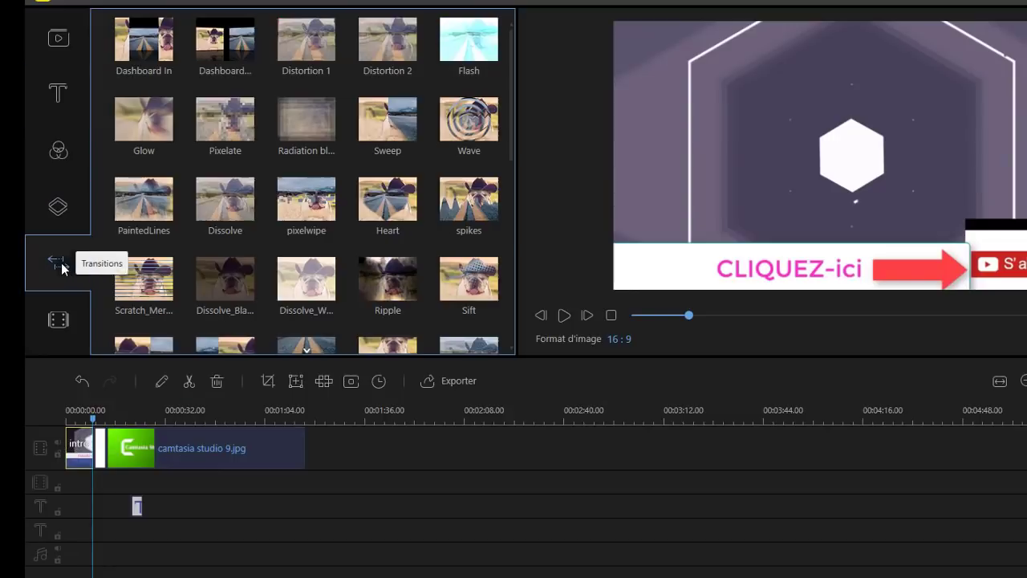
right_click(417, 233)
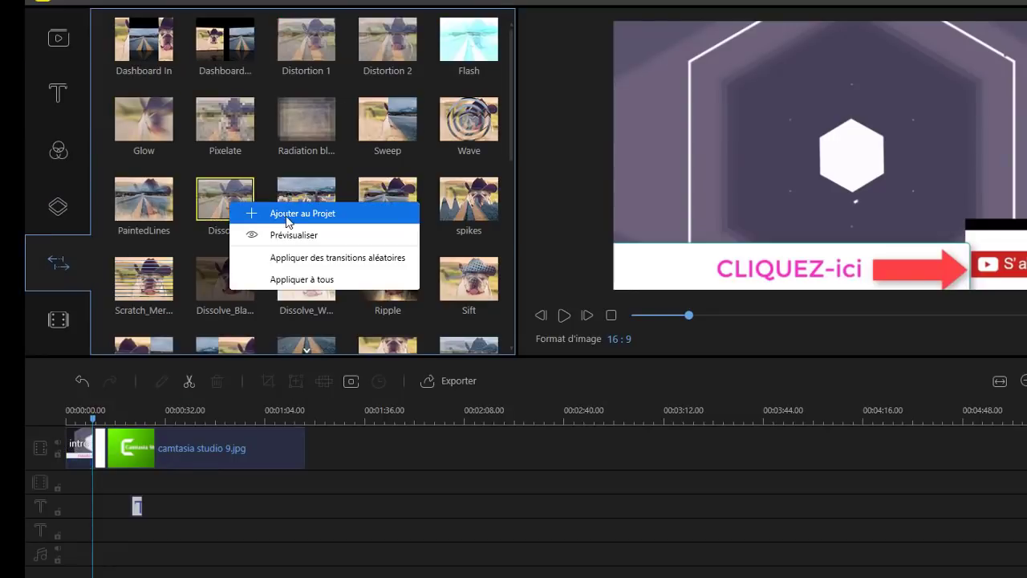
click(281, 211)
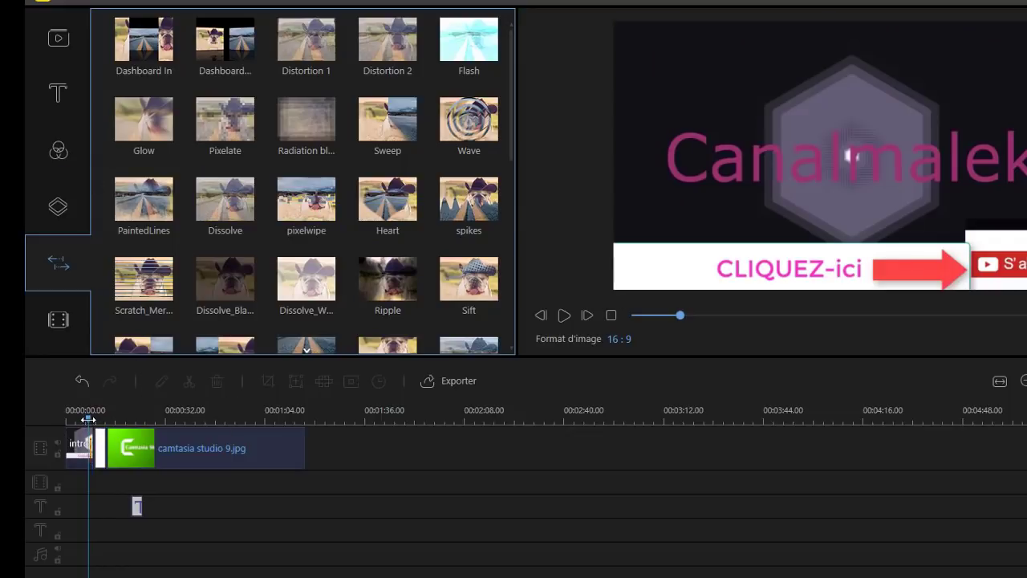
Step: Preview the Chromatic filter and add it to the project at the start of the intro clip
drag(88, 419, 72, 419)
click(80, 450)
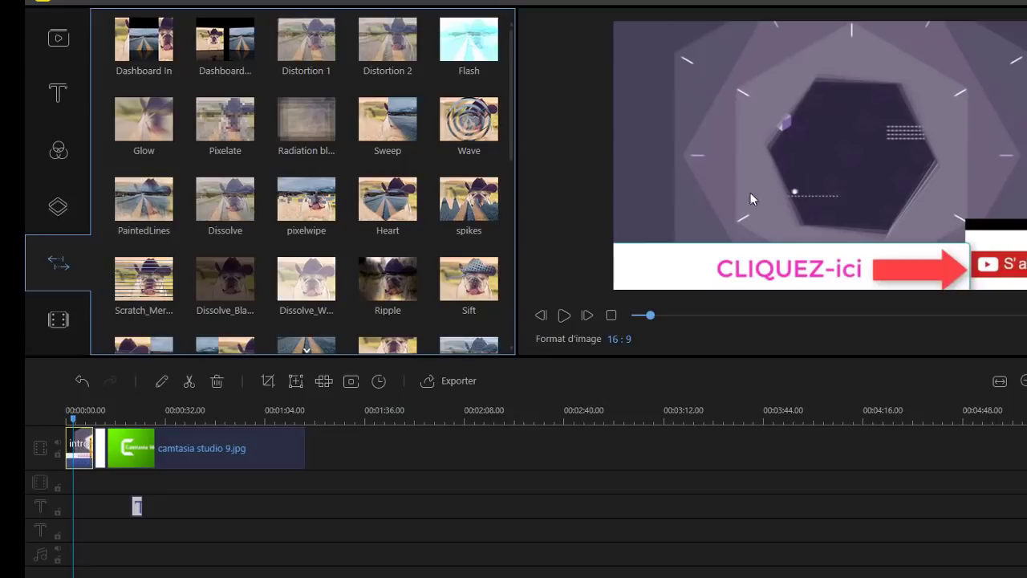
click(58, 149)
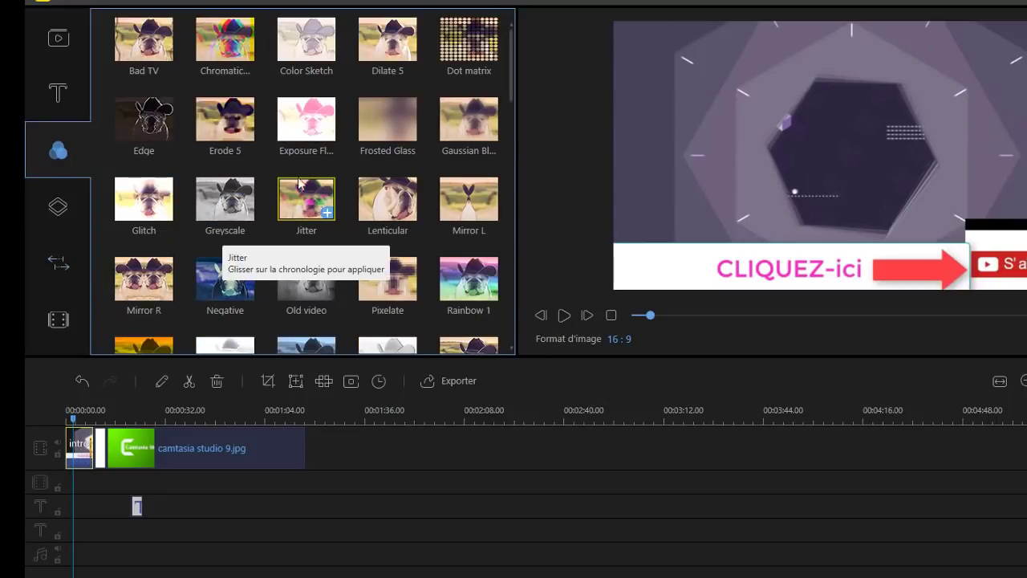
right_click(232, 46)
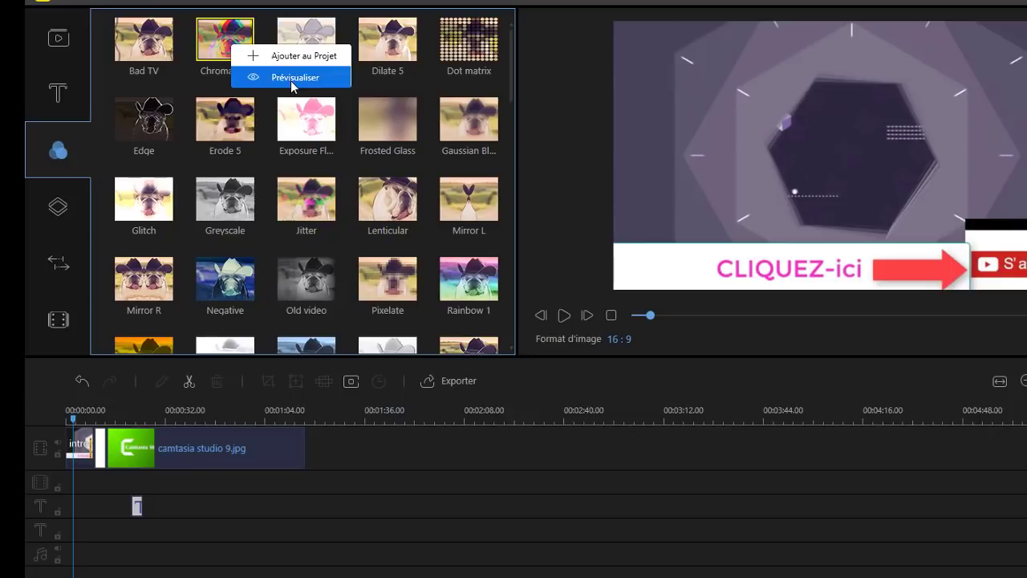
click(293, 77)
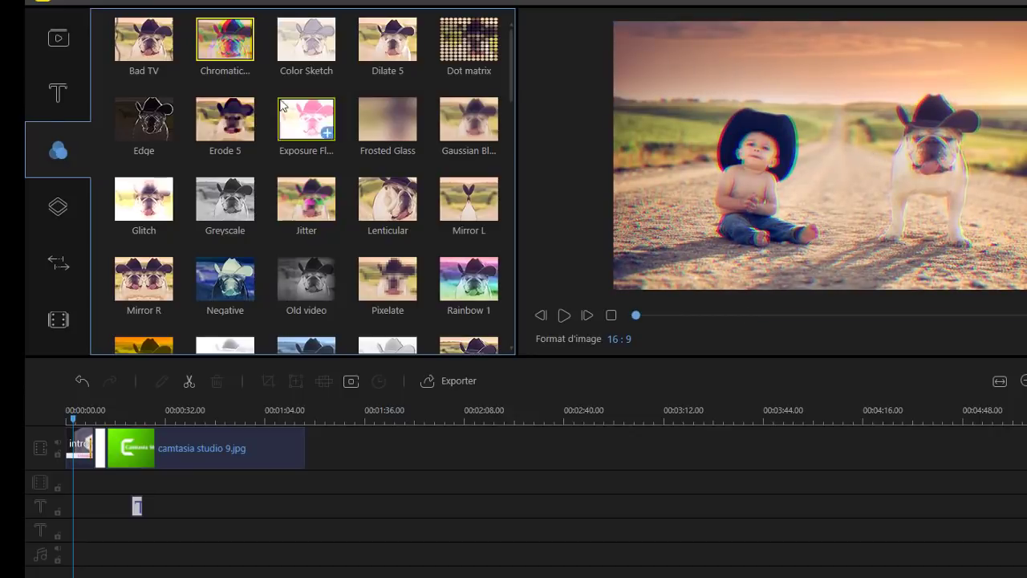
right_click(225, 35)
click(274, 45)
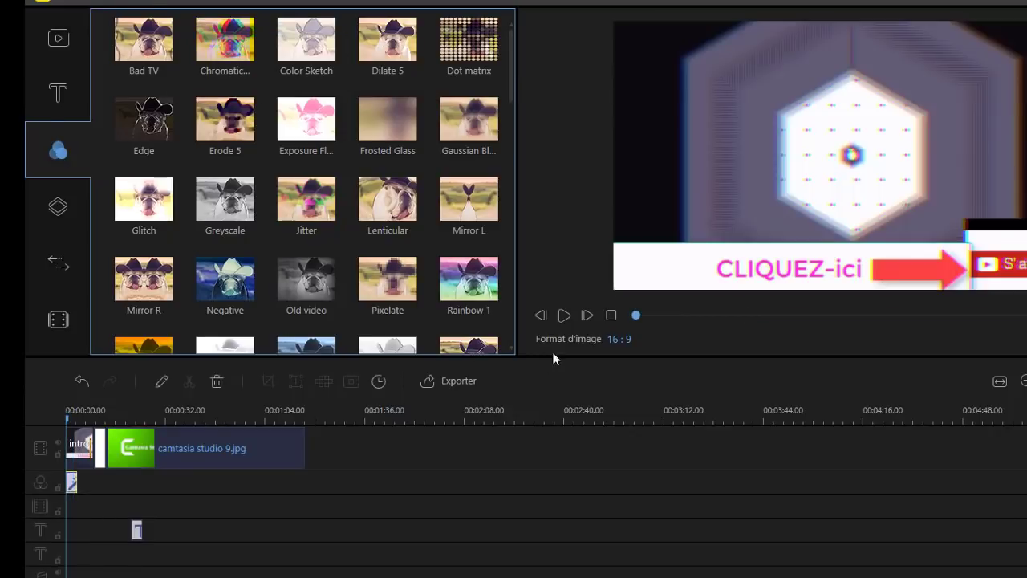
Step: Play the filtered intro briefly and add the Glitch filter directly after the Chromatic filter
click(563, 317)
click(563, 317)
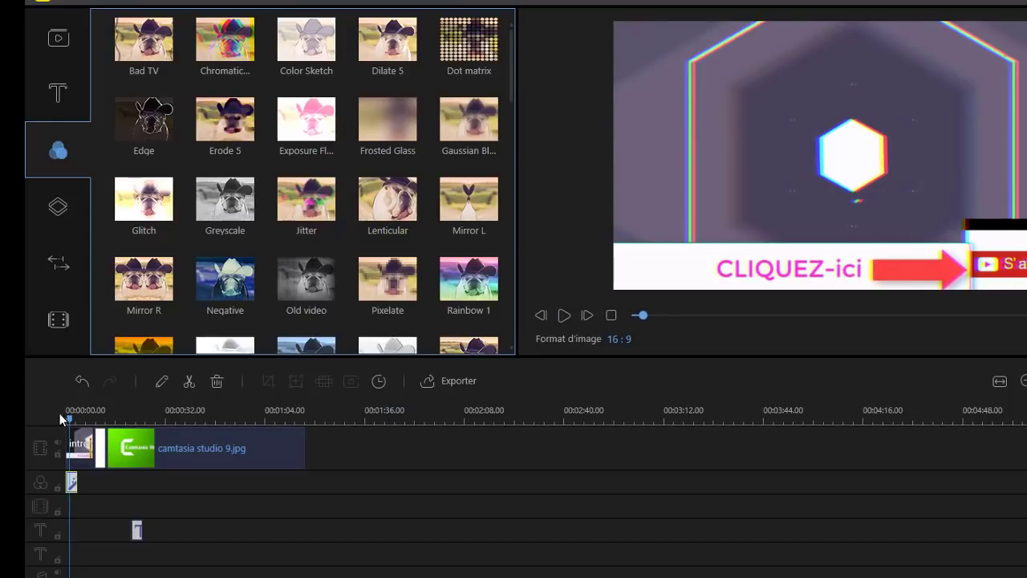
drag(69, 416, 78, 417)
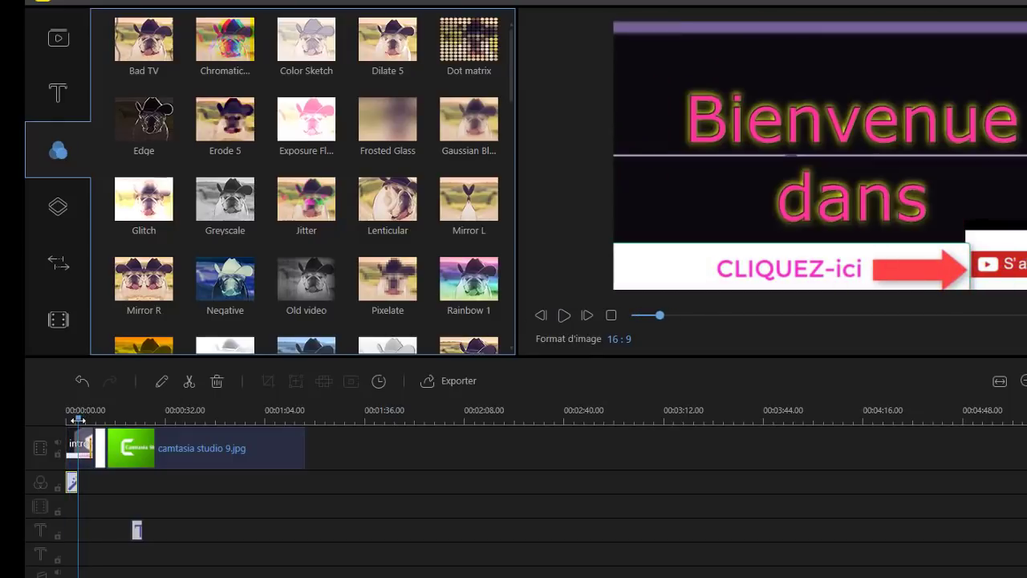
right_click(154, 213)
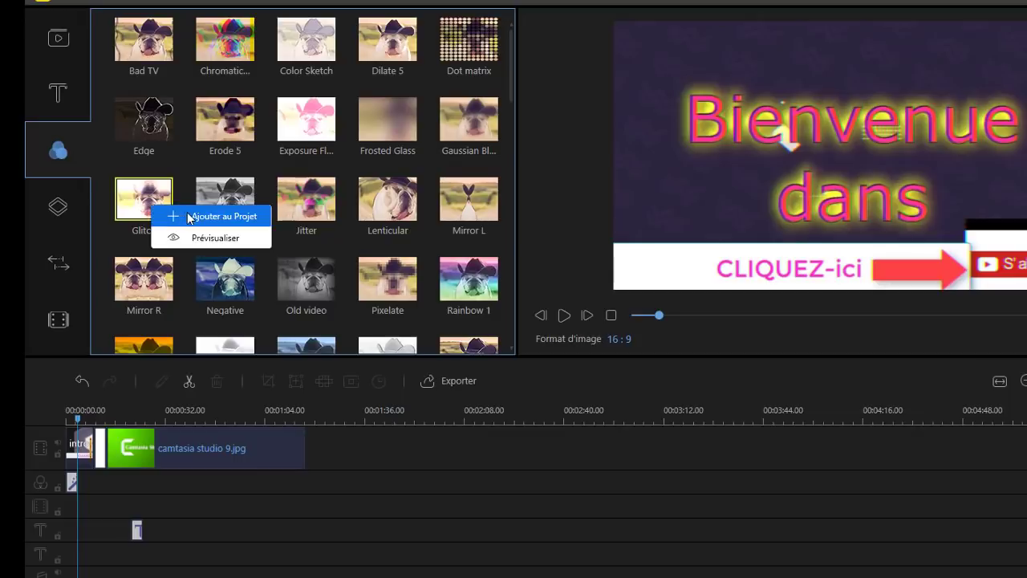
click(192, 215)
Step: Add the Jitter filter to the project directly after the Glitch filter, near the end of the intro
click(90, 417)
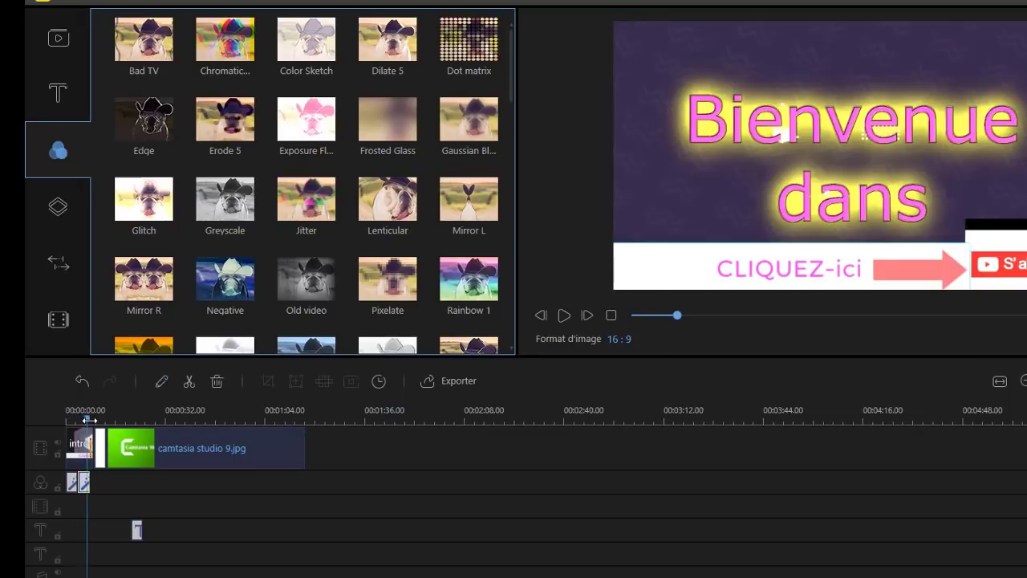
right_click(297, 203)
click(357, 210)
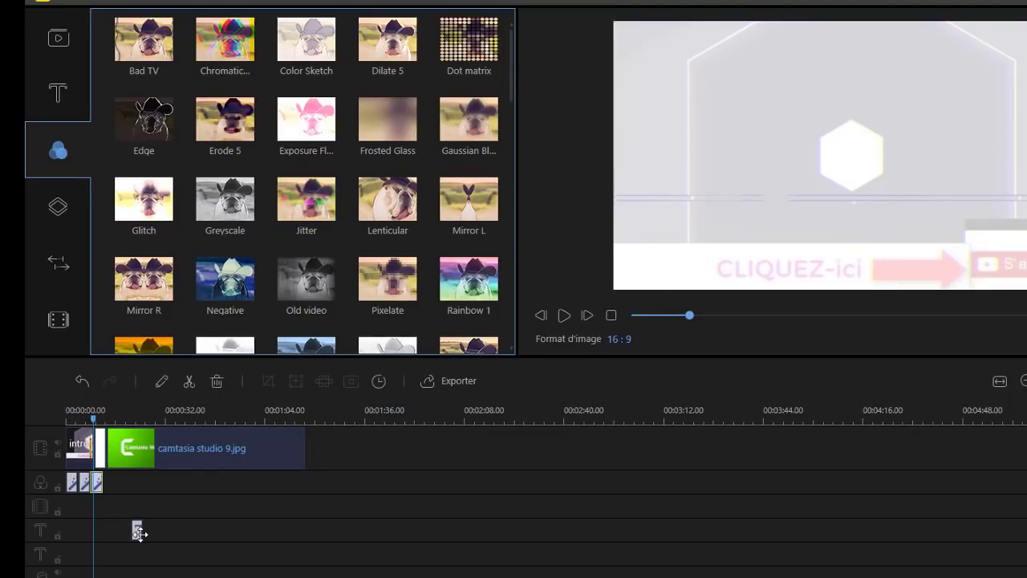
Step: Move the text clip earlier on its track so that it starts at the end of the intro clip
click(137, 532)
drag(136, 532, 93, 535)
Step: Split the intro clip partway through the Glitch filter and undo that split
mouse_move(96, 417)
mouse_down()
mouse_move(127, 418)
mouse_move(82, 418)
mouse_up()
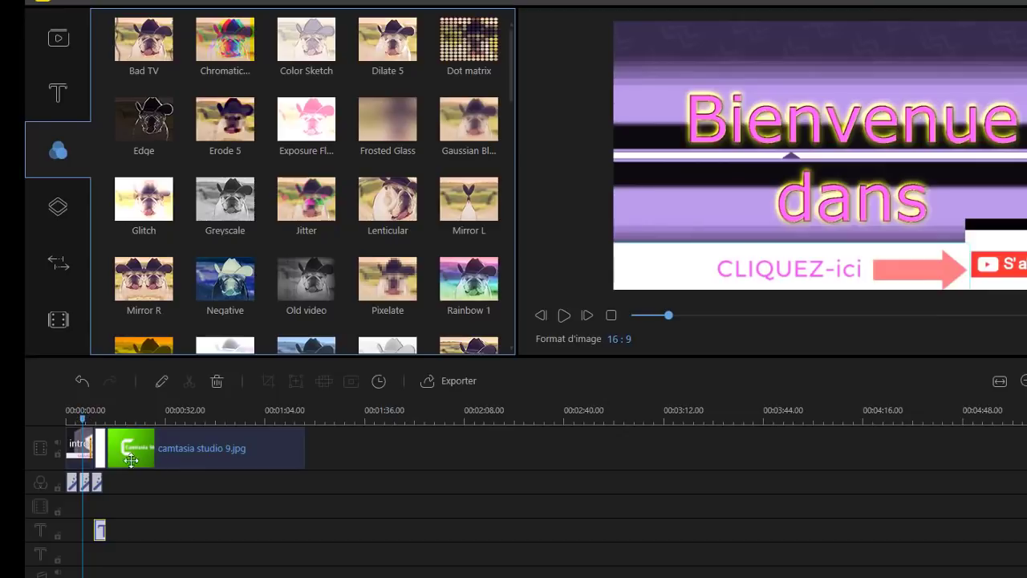
click(84, 452)
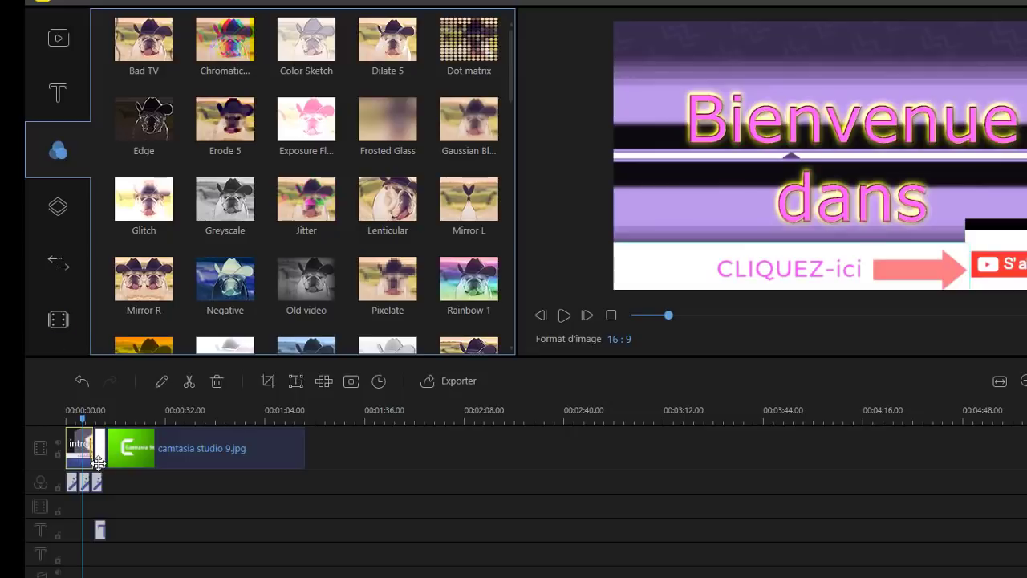
click(189, 387)
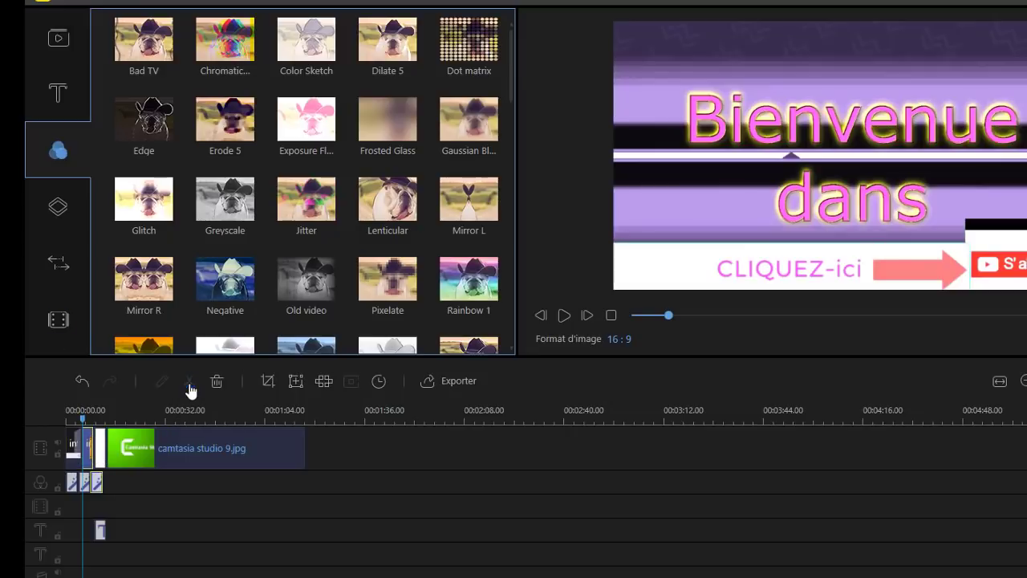
click(81, 380)
Step: Split the intro clip in two at the playhead
click(82, 447)
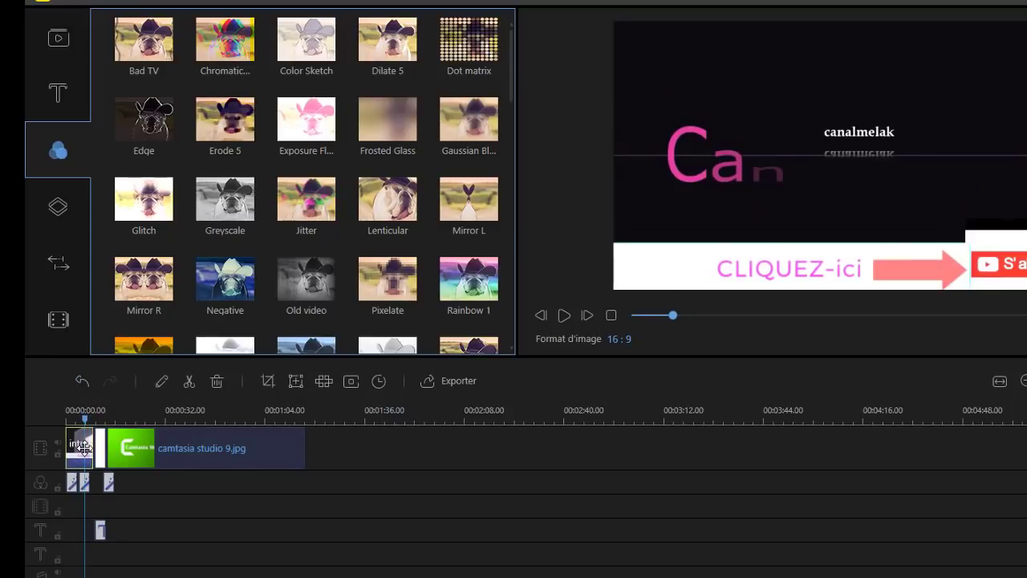
right_click(84, 448)
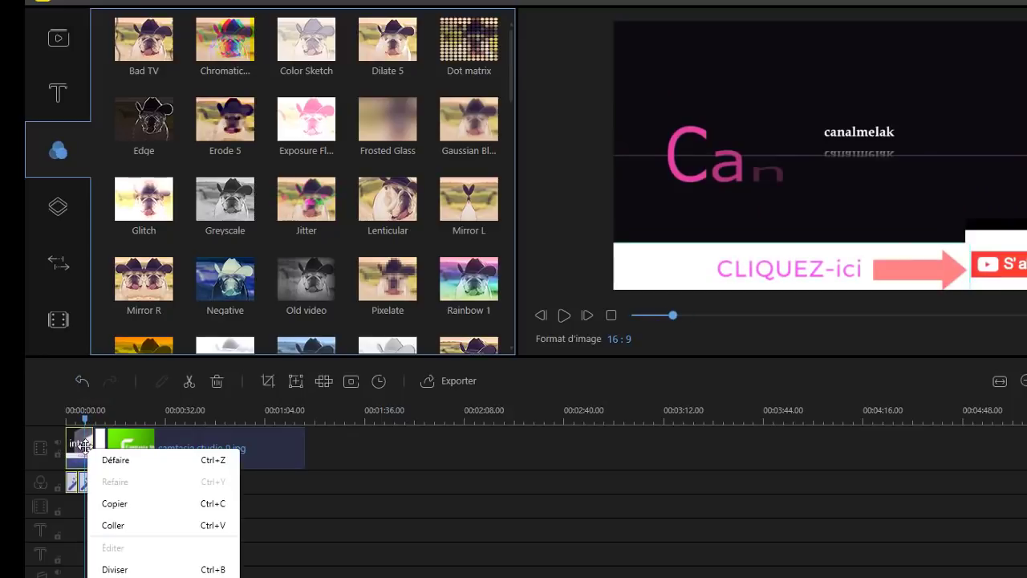
click(115, 569)
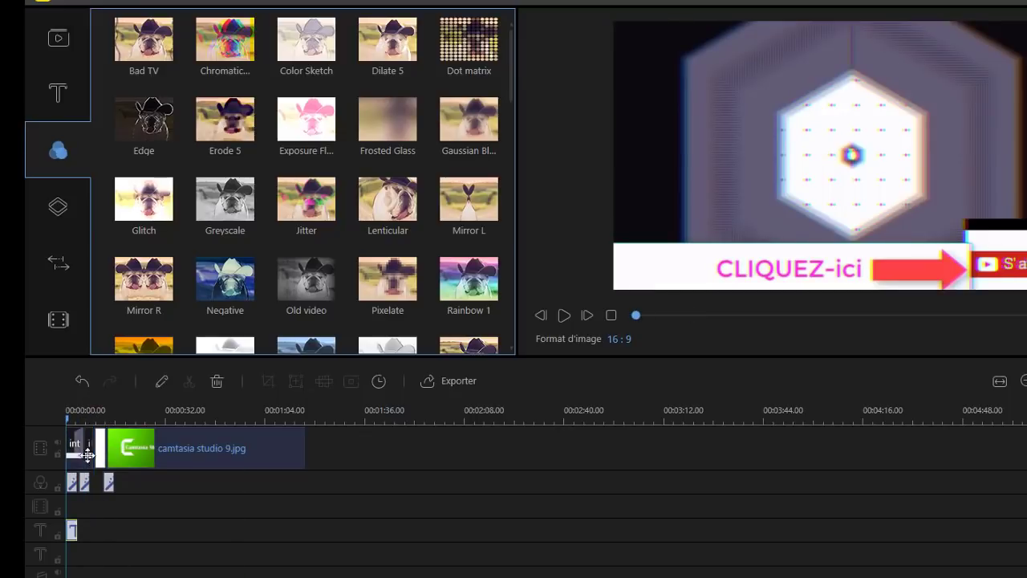
Step: Add the audio file musique.m4a from the media library to the project timeline
click(58, 38)
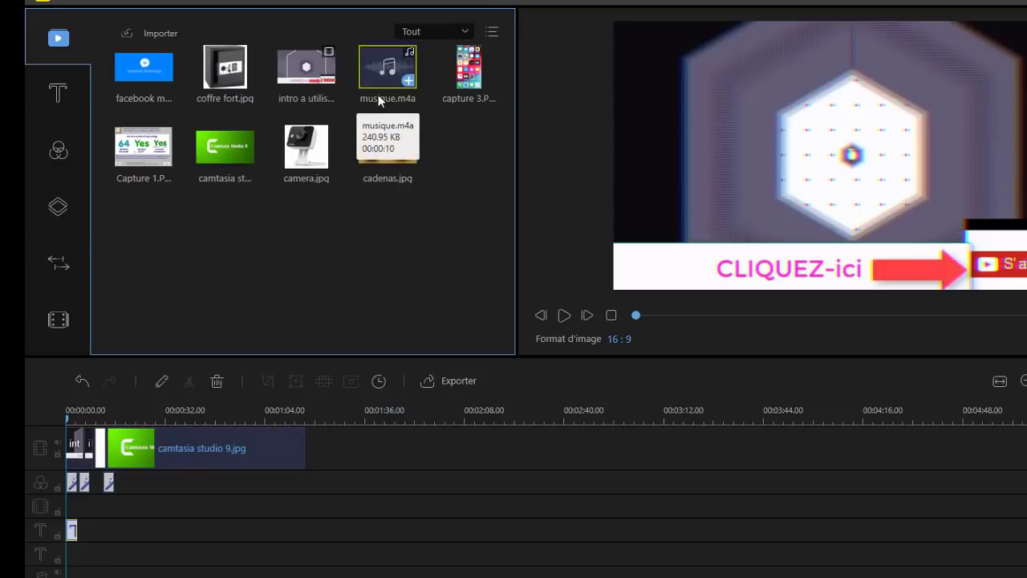
mouse_move(381, 73)
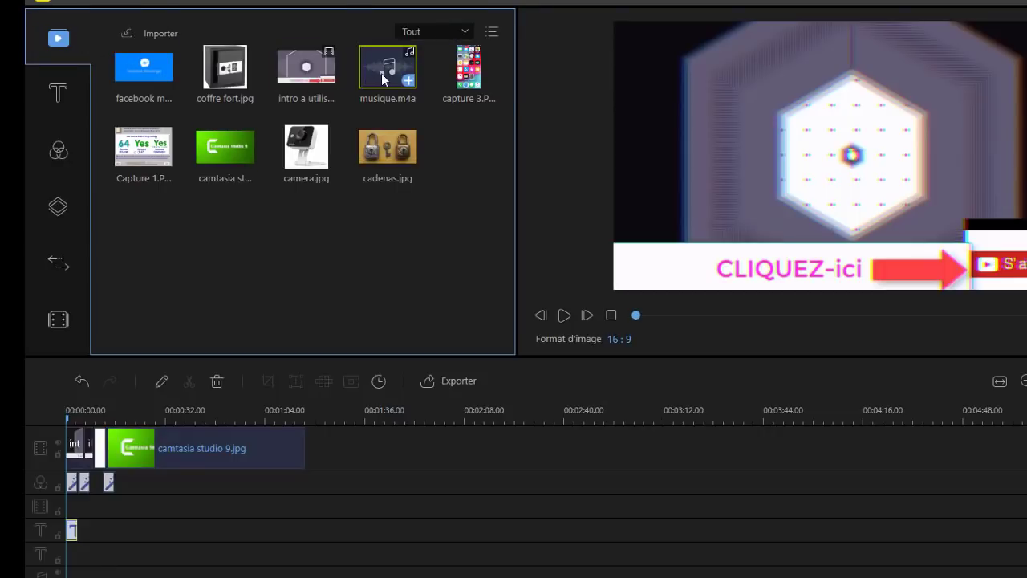
right_click(382, 73)
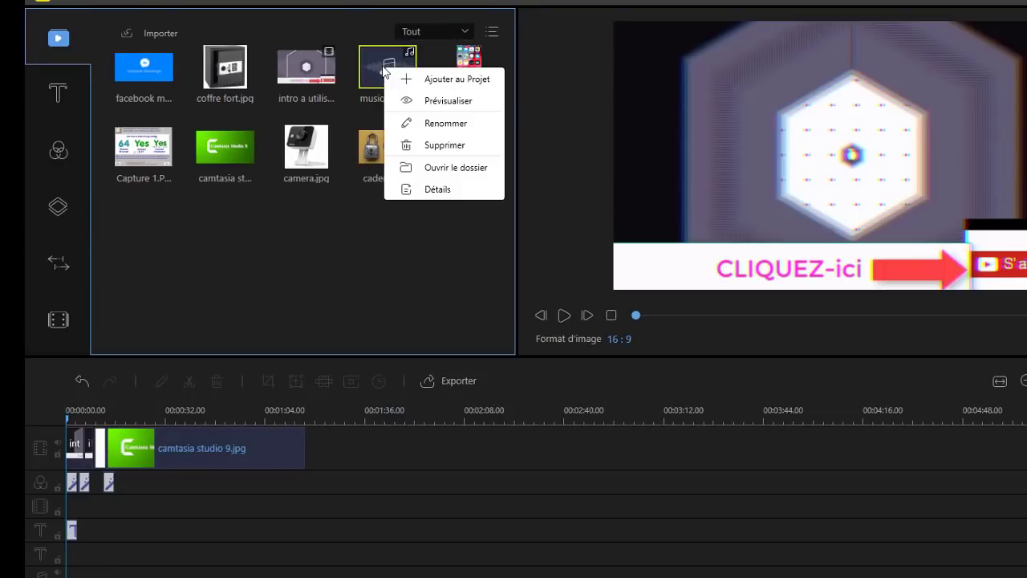
click(425, 76)
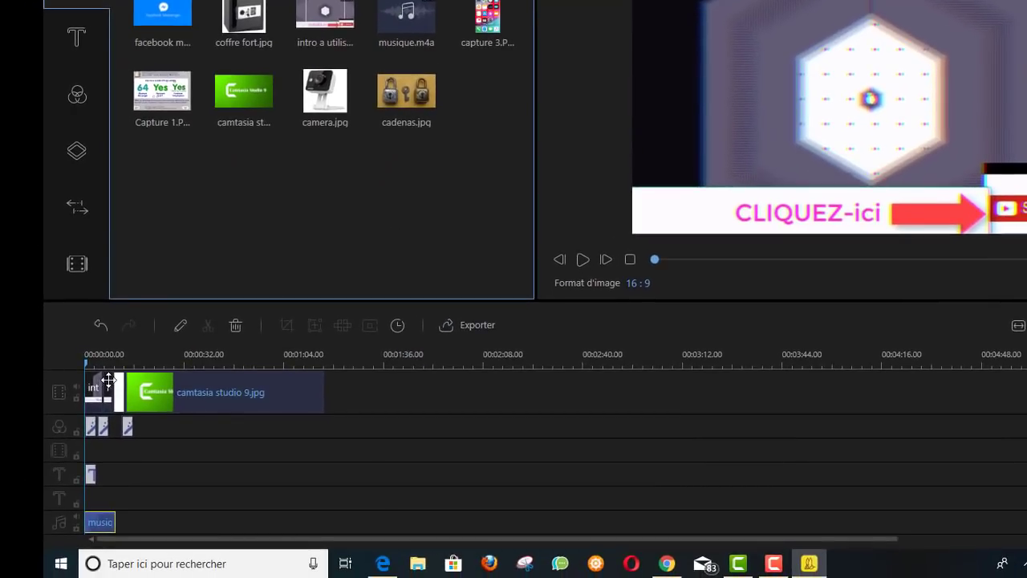
Step: Move the music clip later on its audio track so that it plays under the camtasia studio 9.jpg image
drag(103, 518, 175, 515)
click(153, 357)
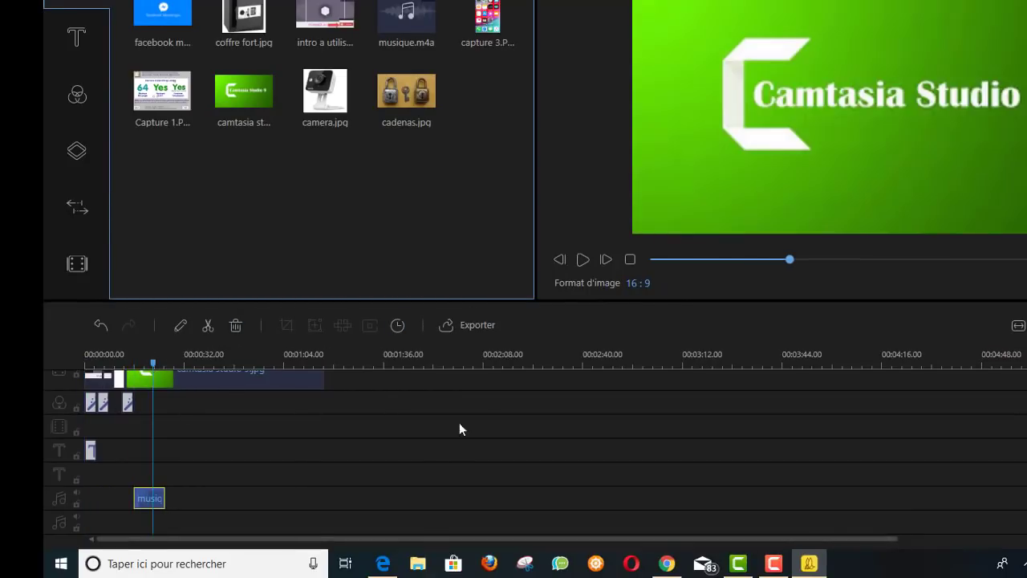
scroll(459, 429, up, 1)
Step: Download the heart-shaped animation and add it to the project at the start of the timeline
click(88, 358)
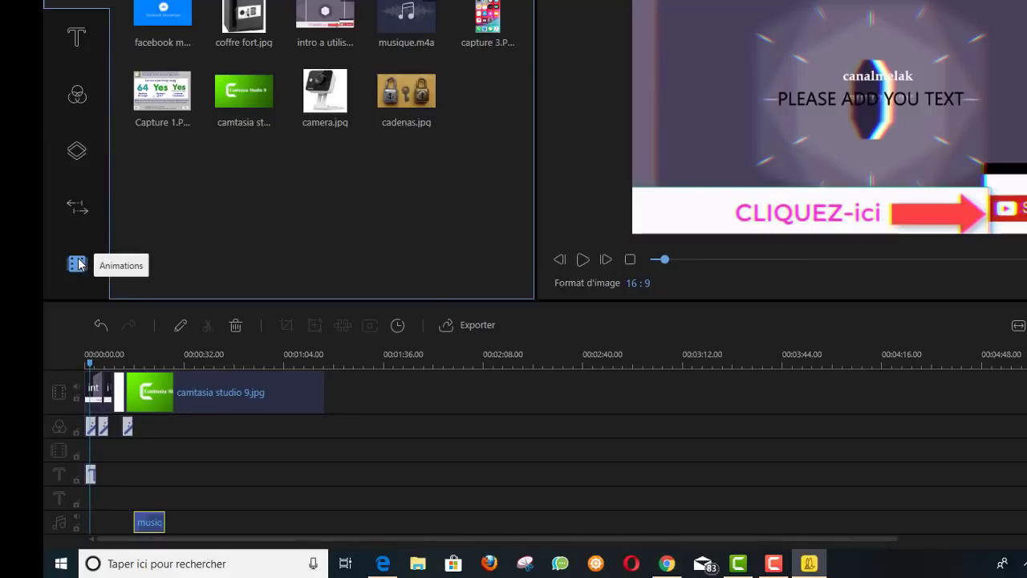
click(77, 264)
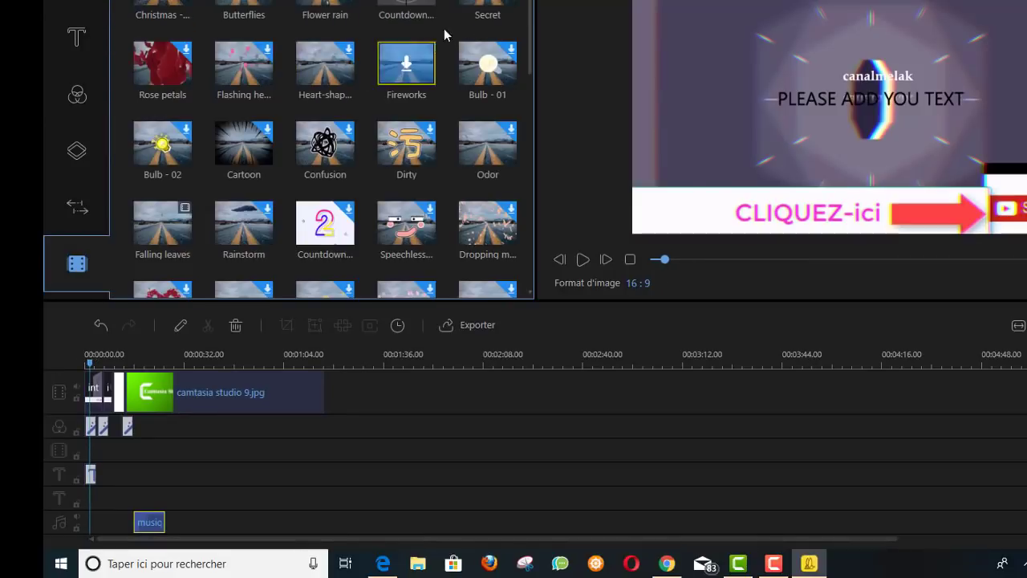
click(331, 71)
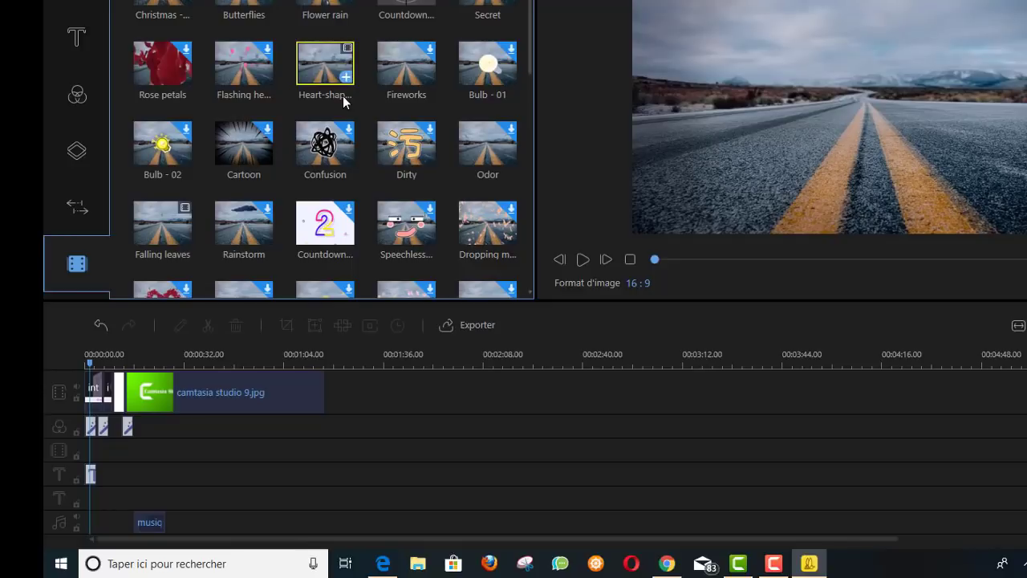
right_click(341, 53)
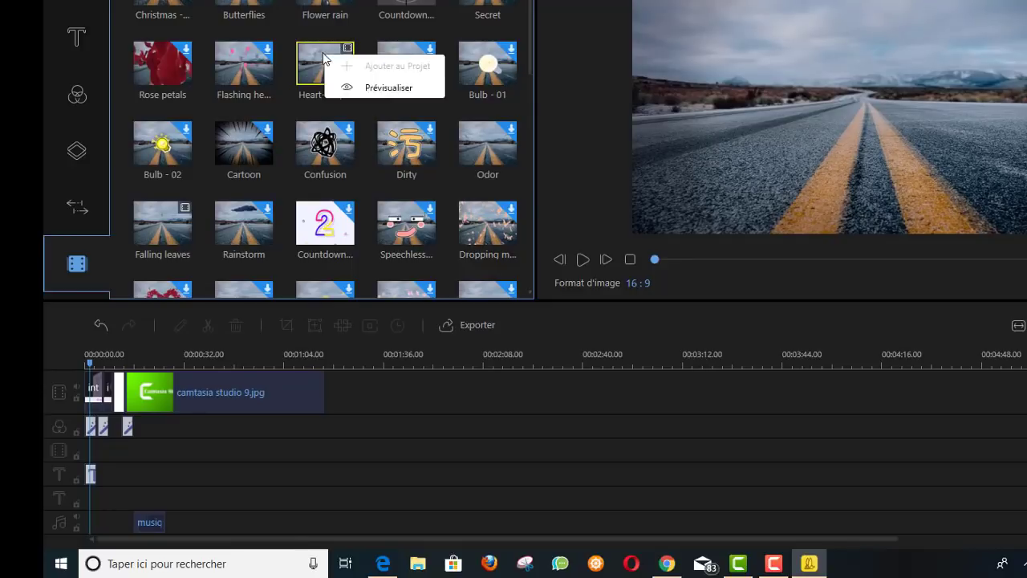
click(373, 66)
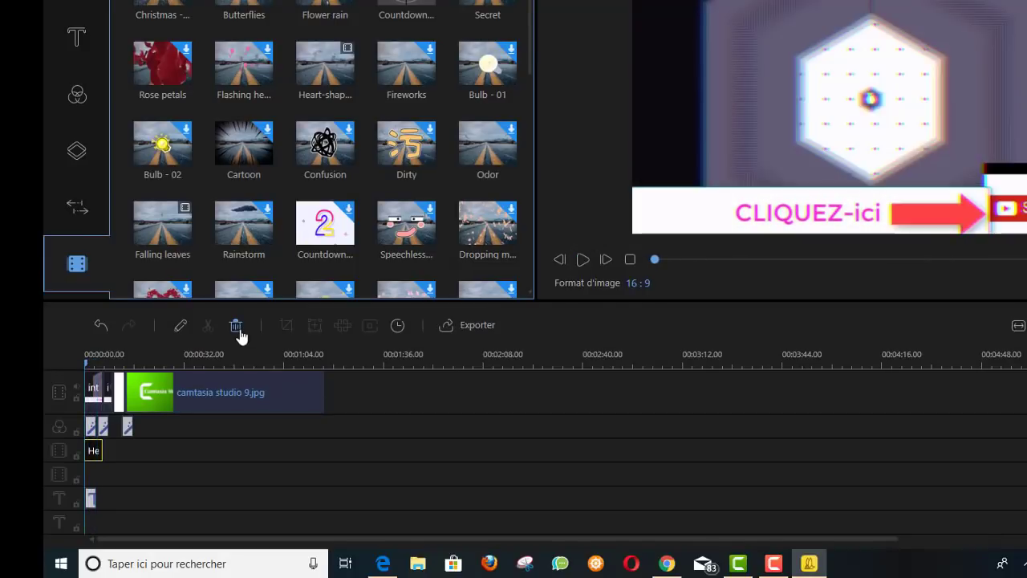
Step: Crop the upper and lower edges of the camtasia studio 9.jpg image to a wide band around the logo
click(180, 395)
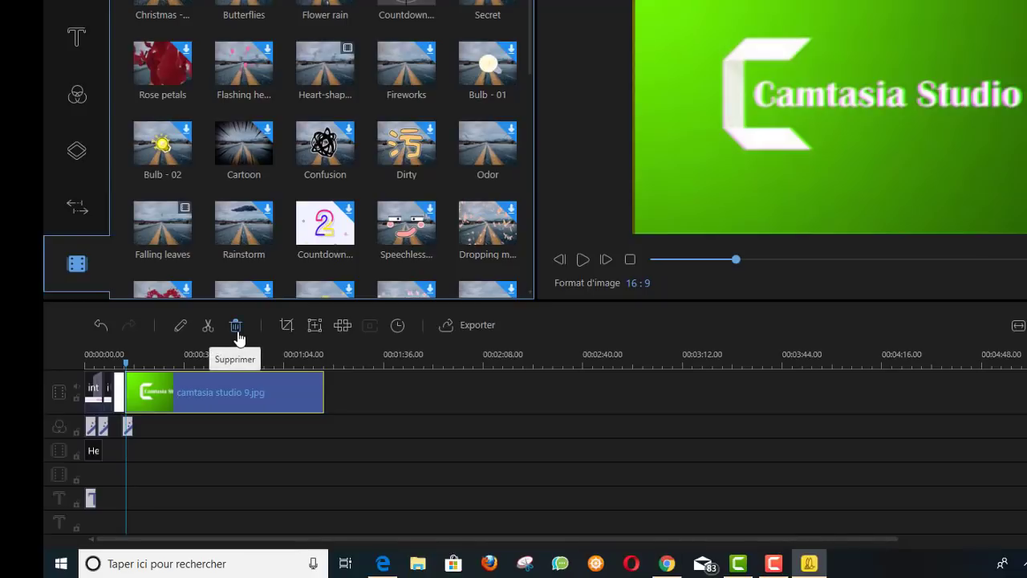
click(286, 328)
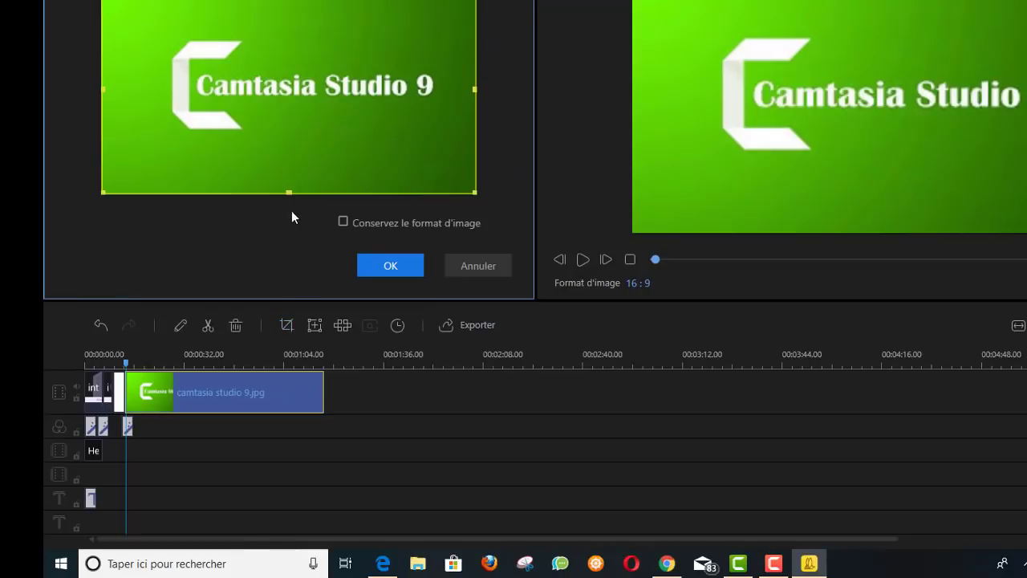
drag(288, 191, 288, 141)
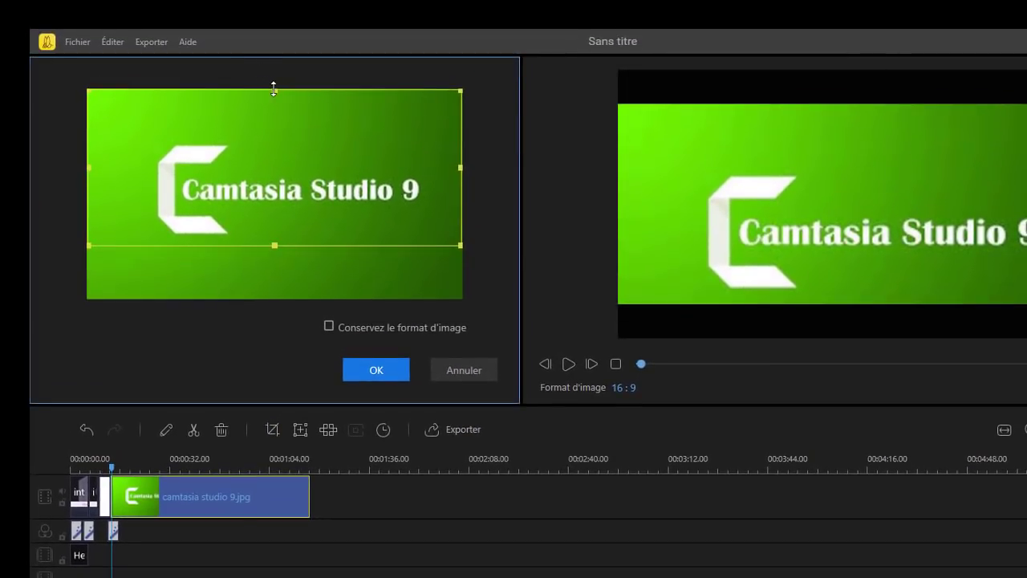
drag(274, 89, 274, 128)
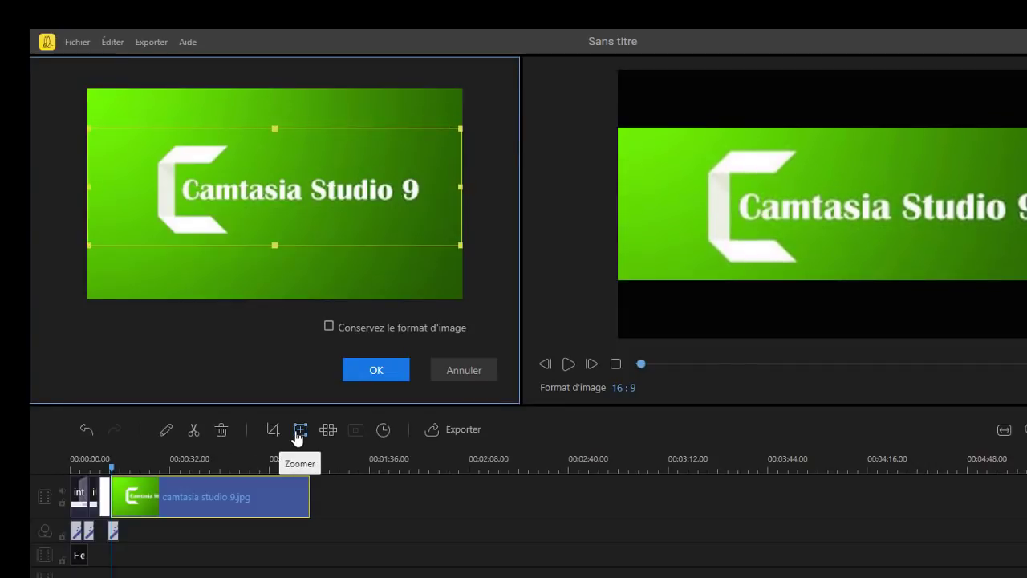
Step: Apply a zoom effect to the camtasia studio 9.jpg image, framing the end of the title around "Studio 9"
click(300, 434)
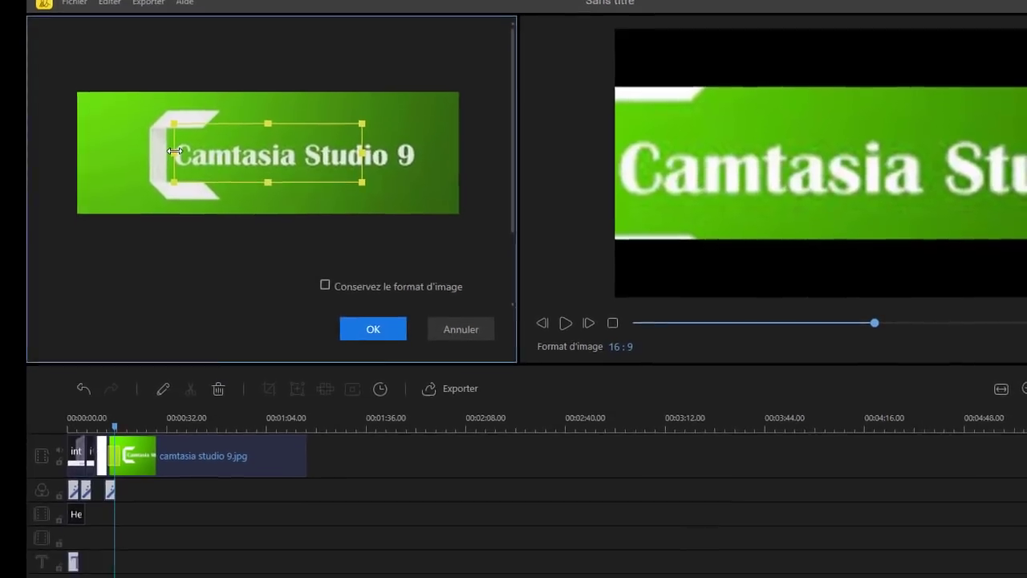
drag(175, 151, 267, 152)
drag(512, 577, 629, 577)
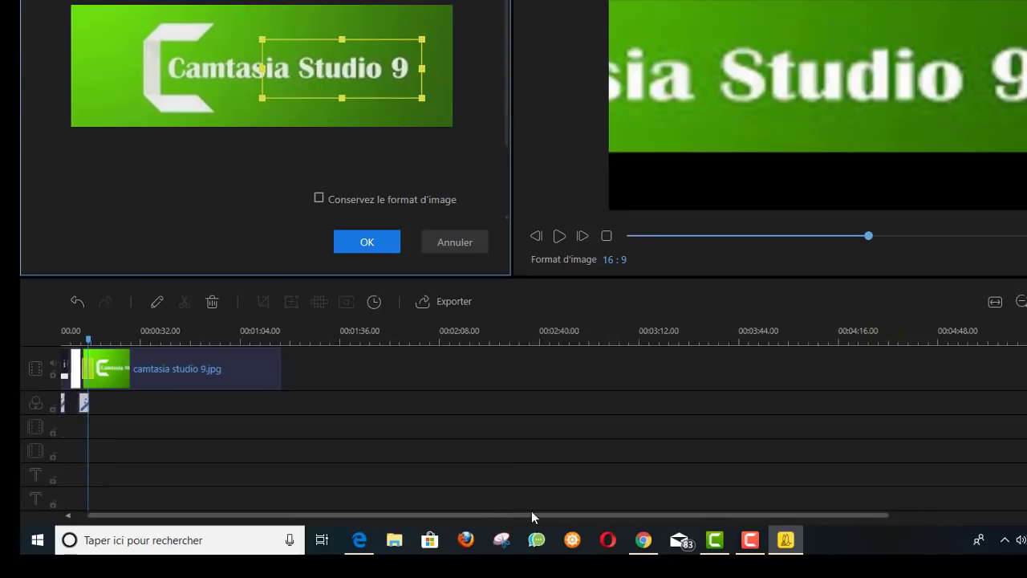
drag(623, 508, 491, 520)
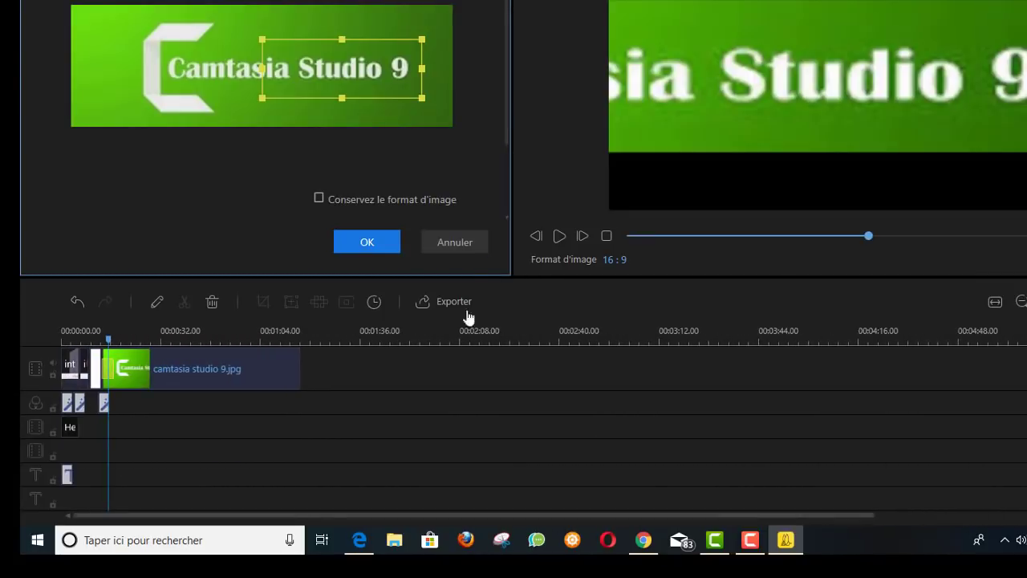
click(367, 242)
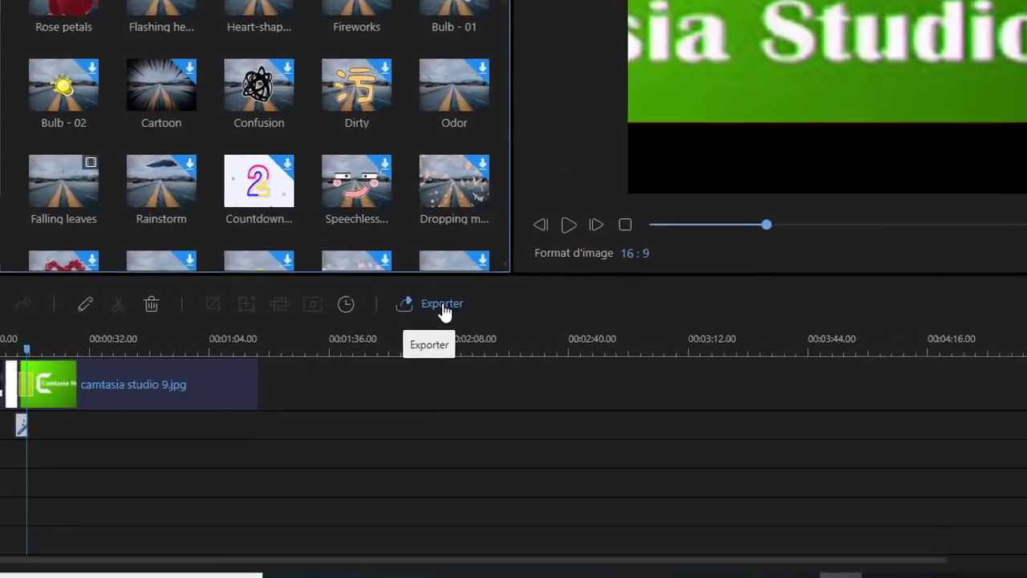
Step: Start exporting the project, look through the device and audio formats, and keep MP4 video as the output format
click(443, 312)
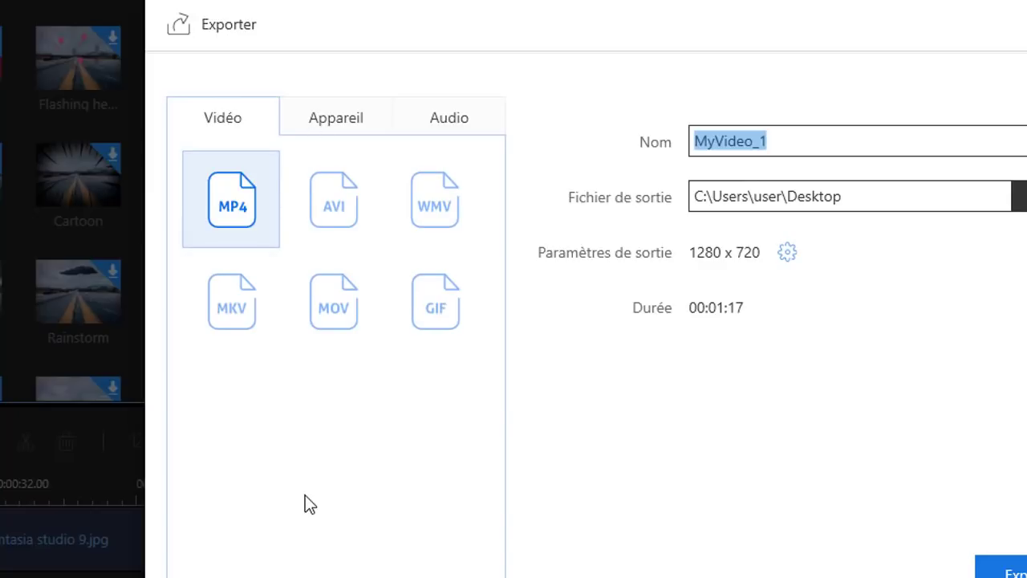
click(333, 122)
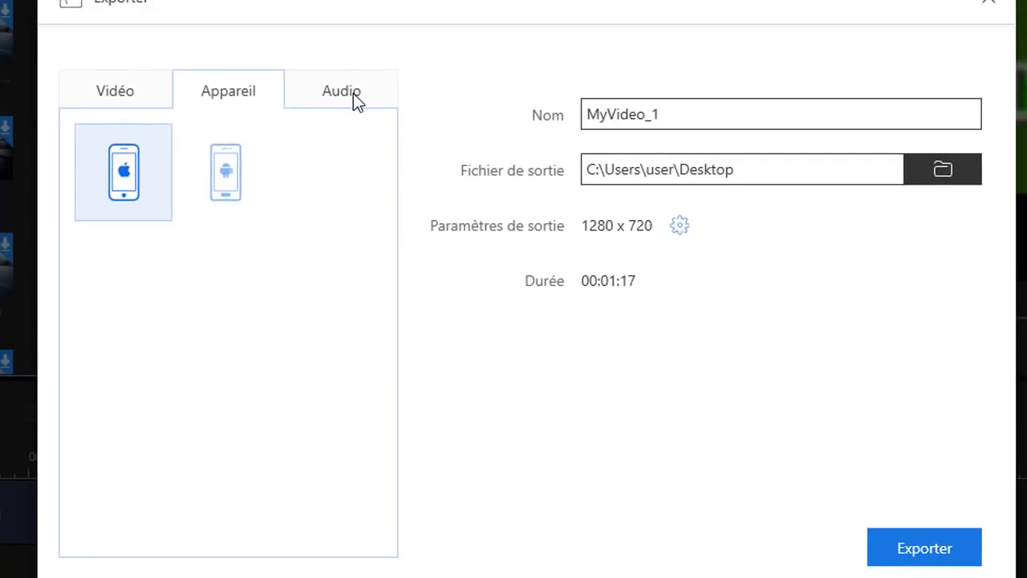
click(353, 93)
click(114, 90)
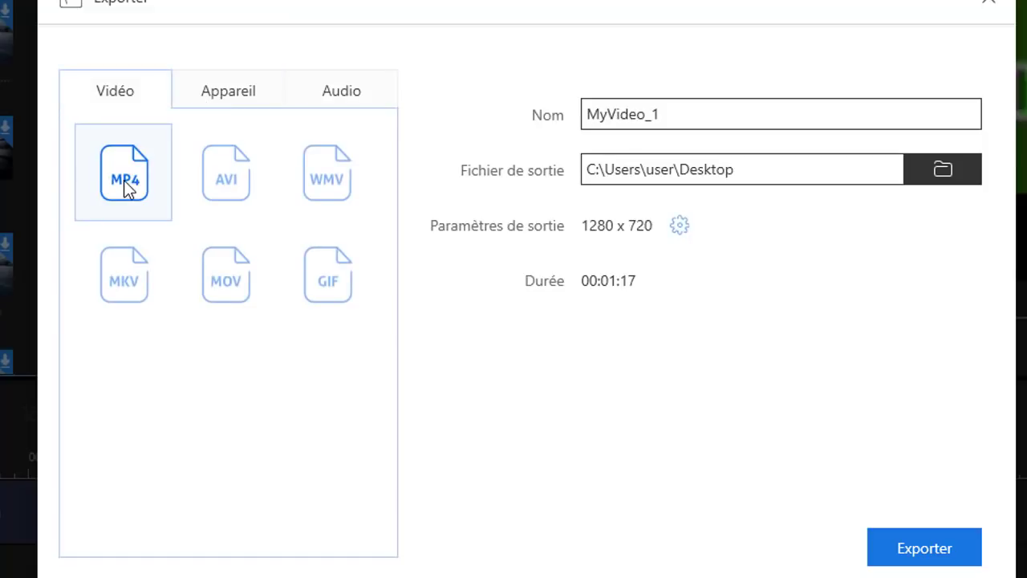
Step: Name the exported file "vidéo test"
double_click(589, 114)
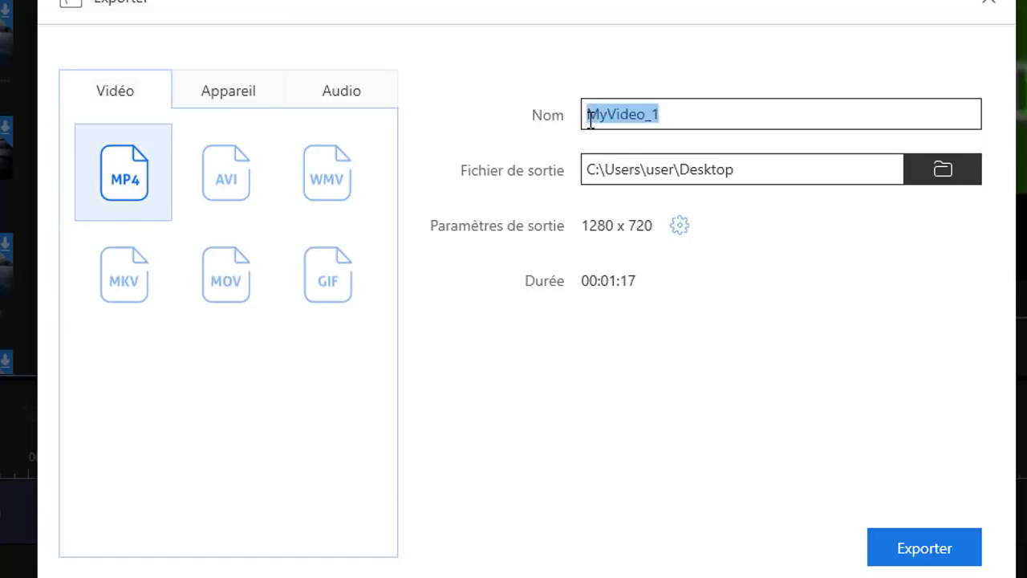
key(BackSpace)
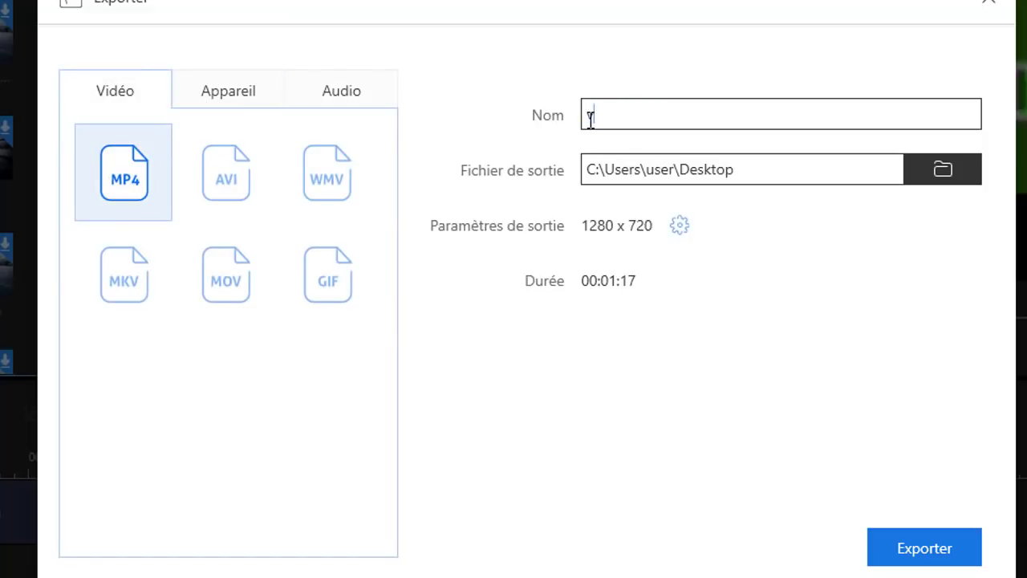
text(vidéo test)
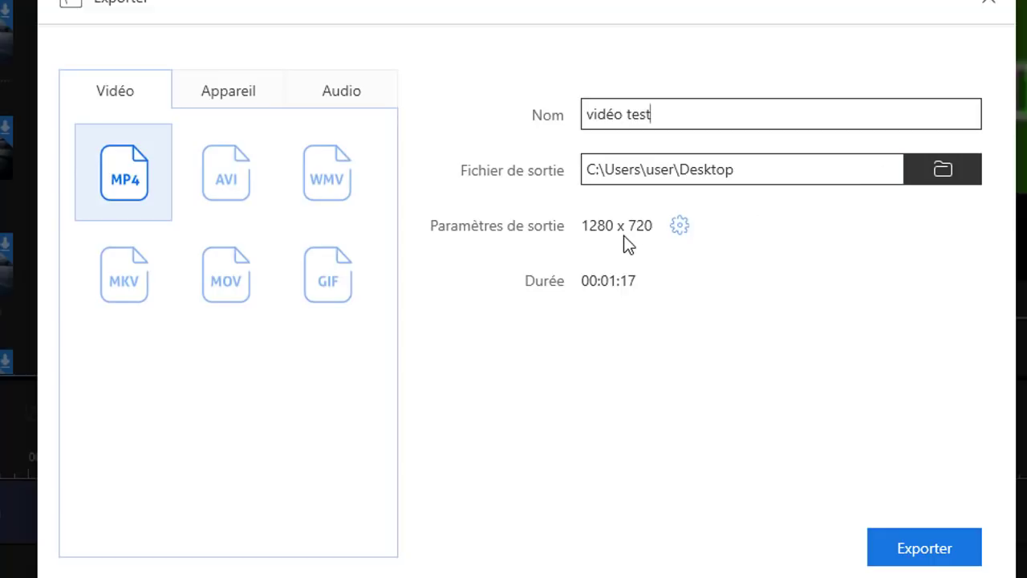
Step: Review and accept the customised output quality settings, and export the video to the desktop
click(679, 232)
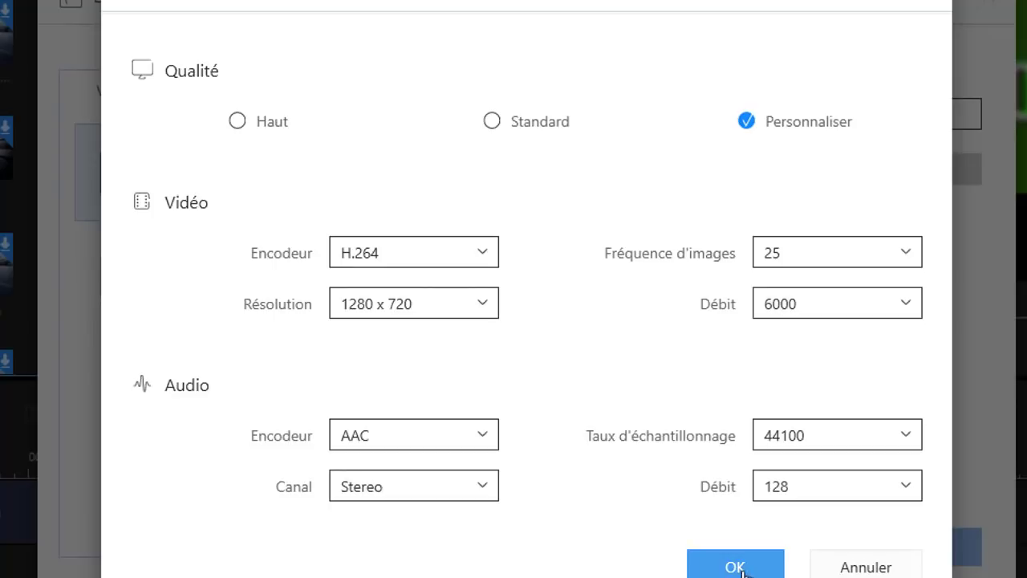
click(717, 568)
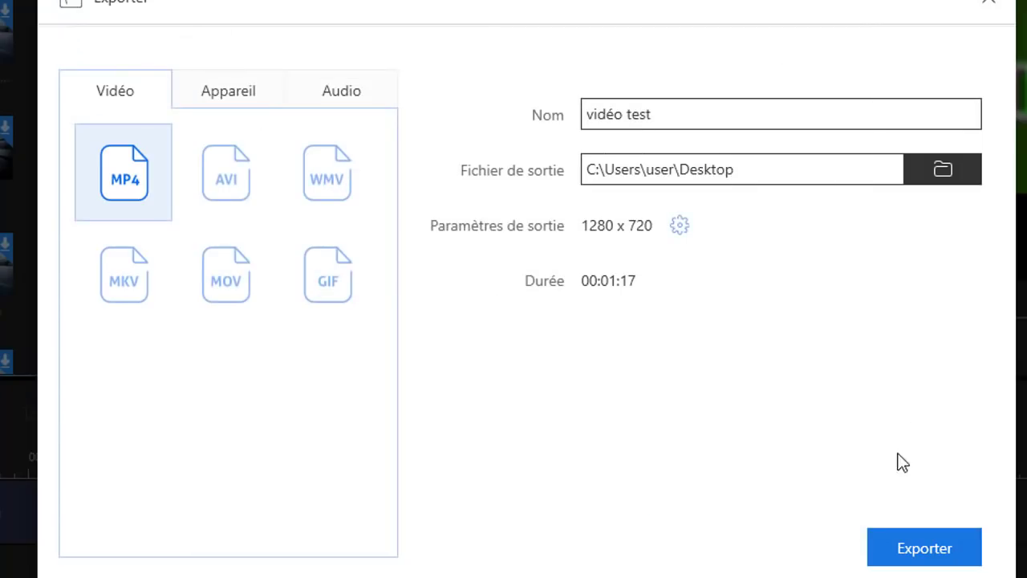
click(915, 549)
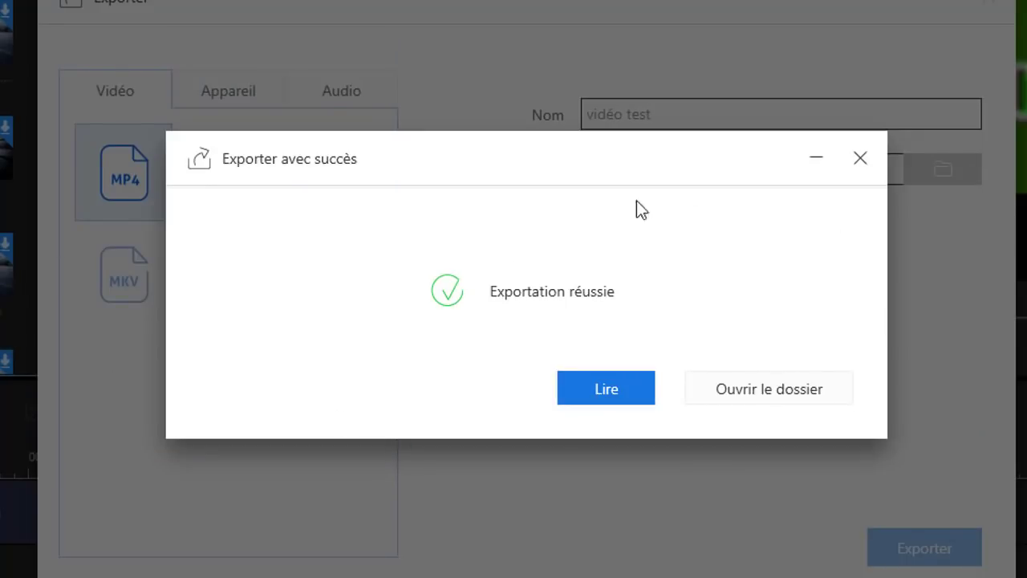
Step: Open the export's destination folder and play the exported file "vidéo test"
click(757, 401)
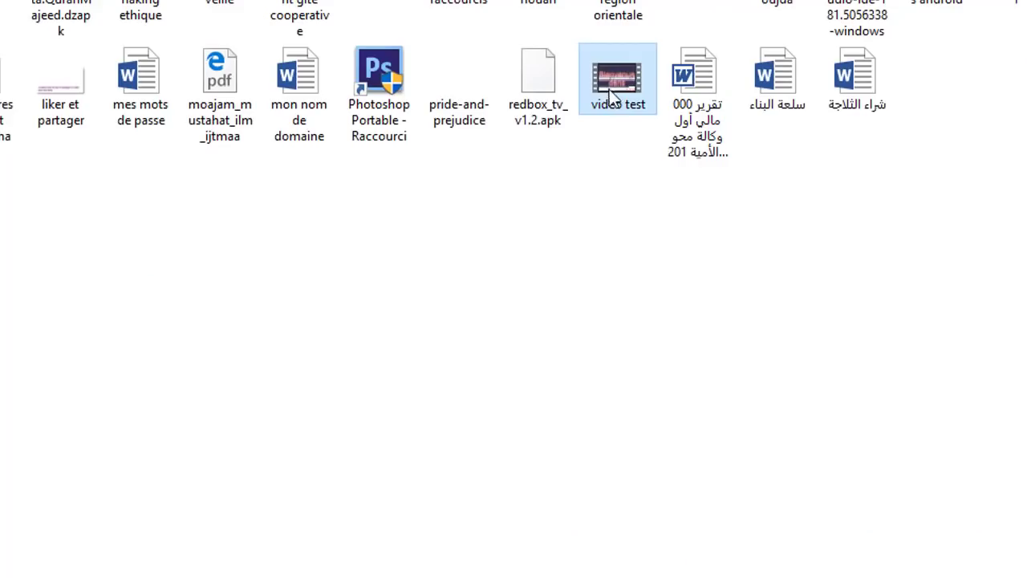
double_click(609, 89)
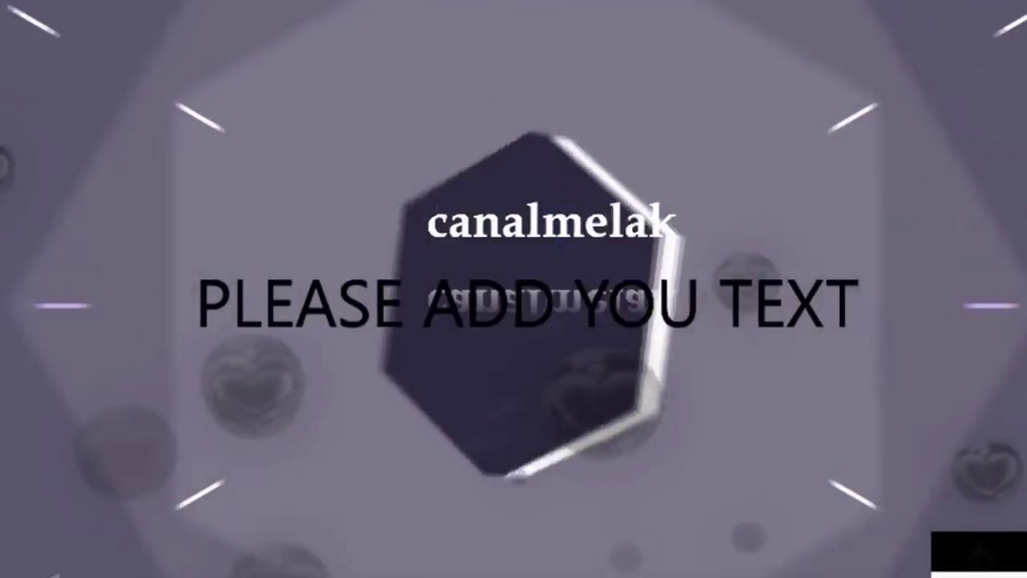